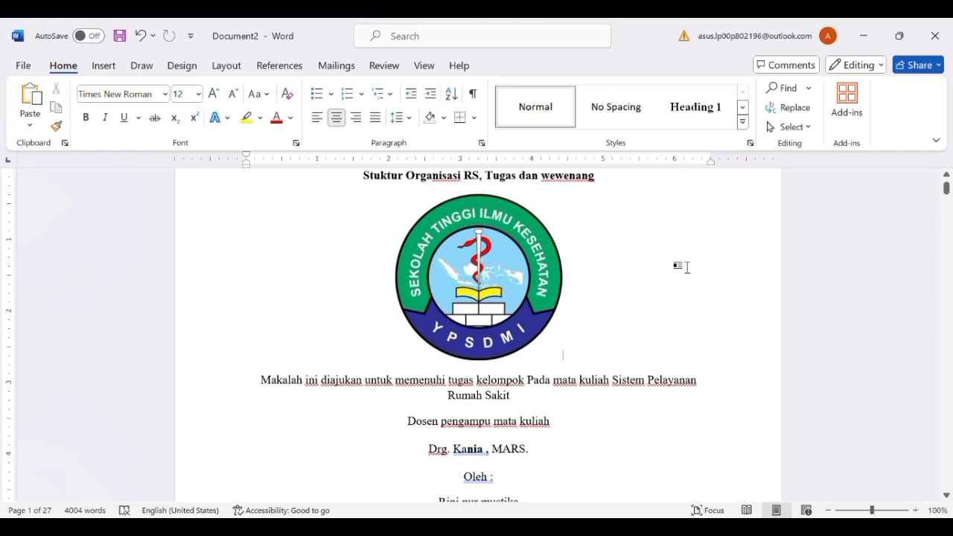
- Look through the paper from the cover page to the hospital functions section and return to the cover
key("Down")
key("Down")
key("Down")
key("Down")
key("Down")
key("Down")
key("Down")
key("Down")
key("Down")
key("Down")
key("Down")
key("Down")
key("Down")
key("Down")
key("Down")
key("Down")
key("Down")
key("Down")
key("Down")
key("Down")
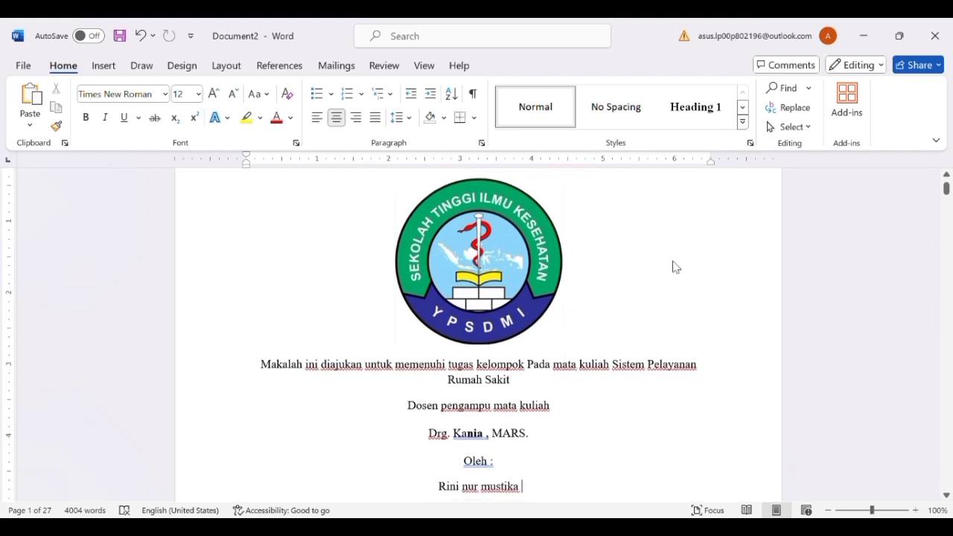
key("Down")
key("Down")
key("Down")
key("Down")
key("Down")
key("Down")
key("Down")
key("Down")
key("Down")
key("Down")
key("Down")
key("Down")
key("Down")
key("Down")
key("Down")
key("Down")
key("Down")
key("Down")
key("Down")
key("Down")
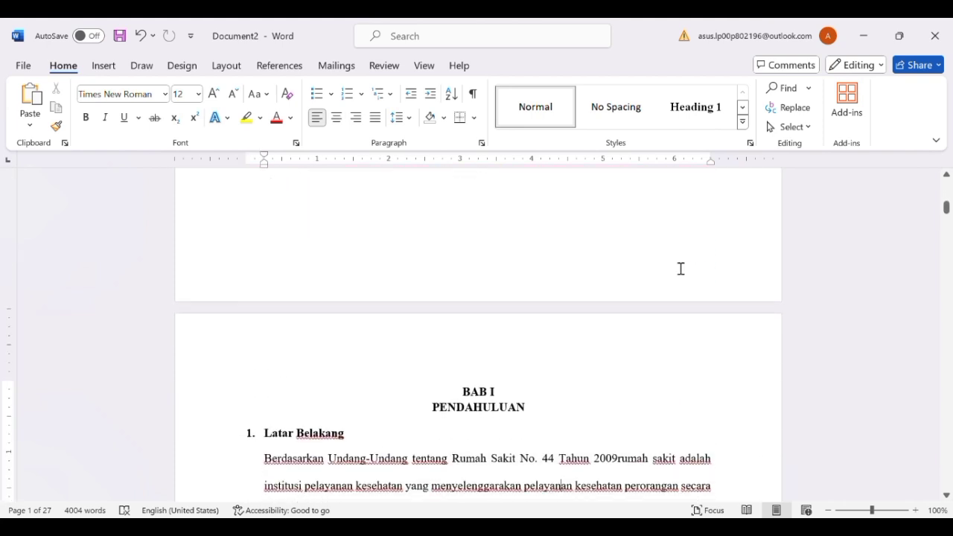
key("Down")
key("Down")
key("Down")
key("Down")
key("Down")
key("Down")
key("Down")
key("Down")
key("Down")
key("Down")
key("Down")
key("Down")
key("Down")
key("Down")
key("Down")
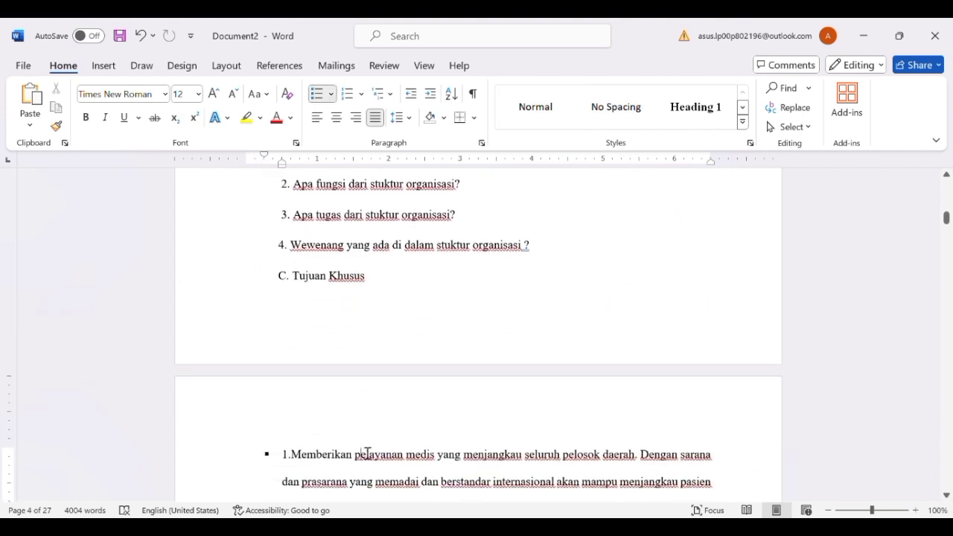
key("Down")
key("Down")
key("Down")
key("Down")
key("Down")
key("Down")
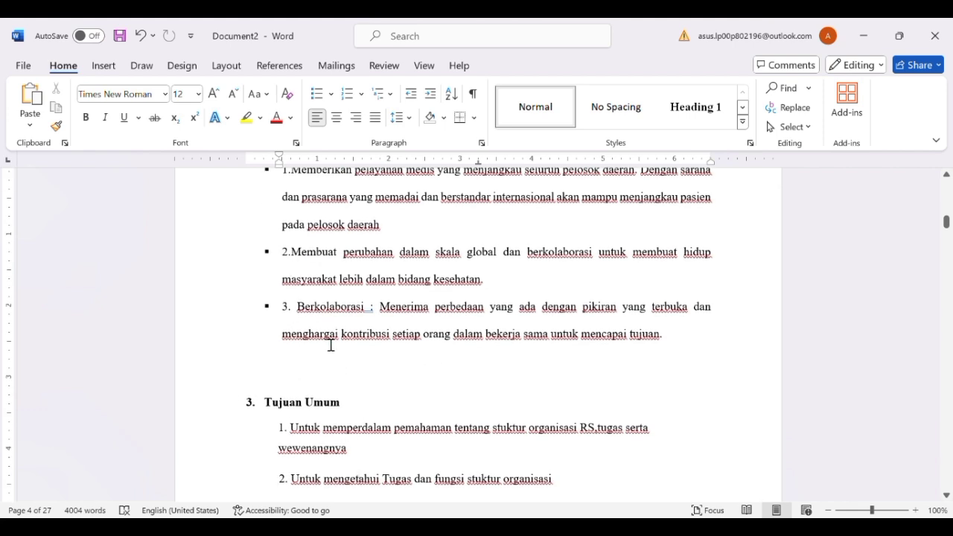
scroll(334, 346, "down", 5)
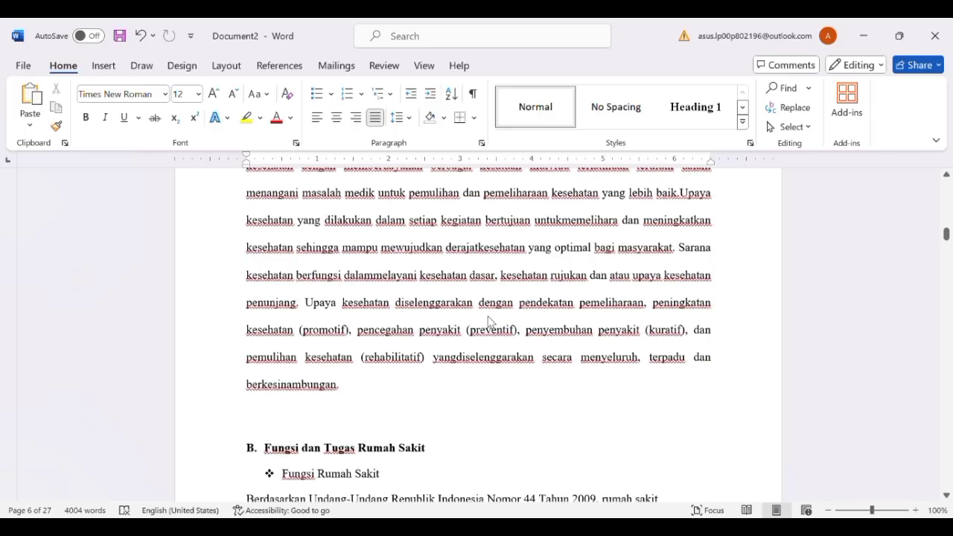
scroll(489, 322, "up", 20)
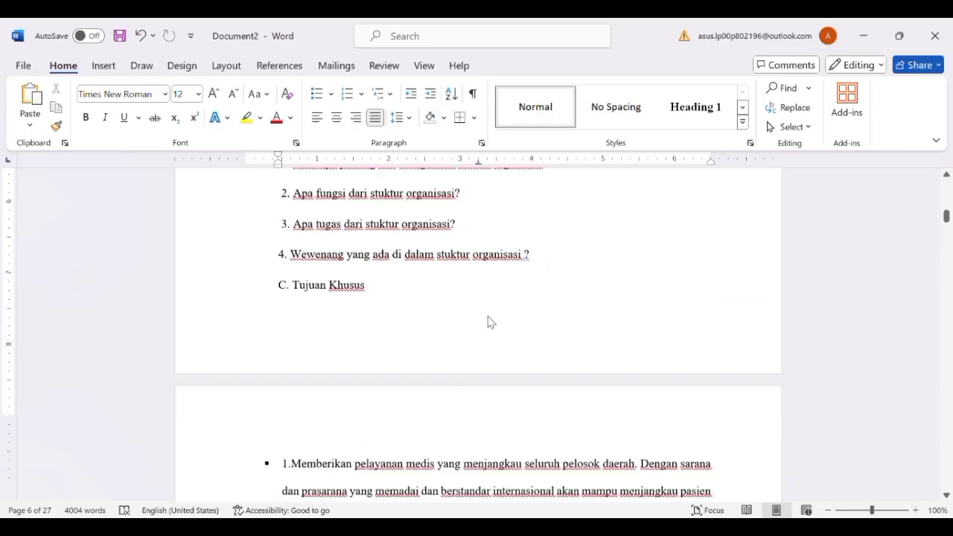
scroll(489, 321, "up", 15)
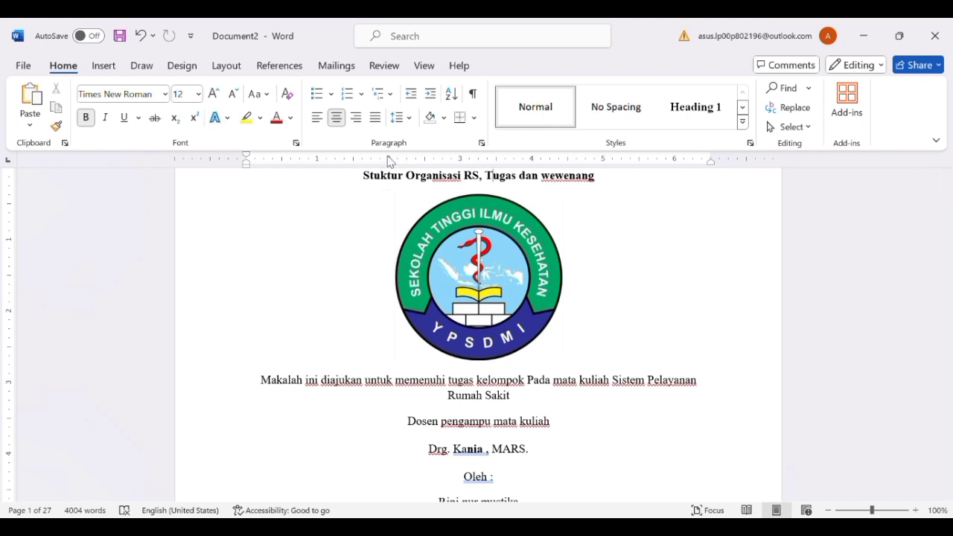
- Hide the ruler and turn its display back on
left_click(432, 69)
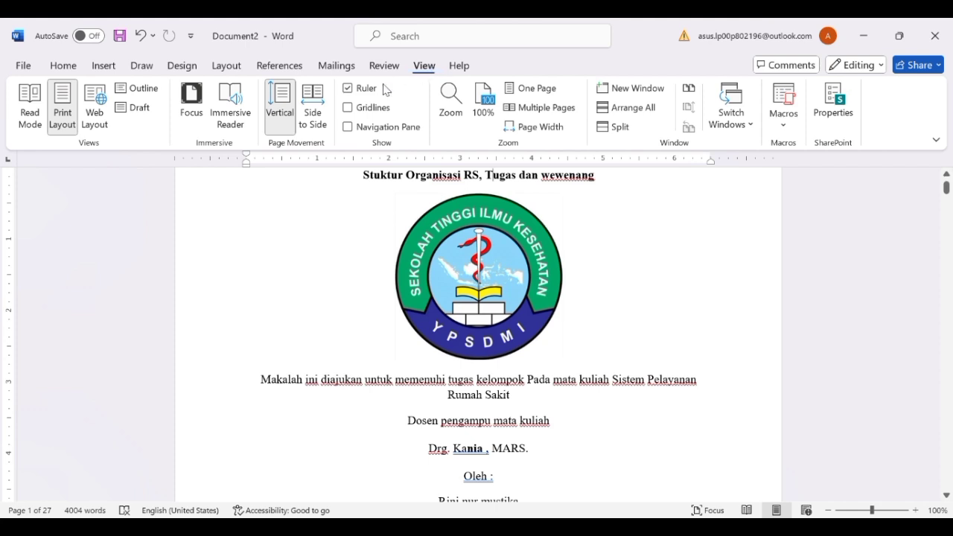
left_click(351, 91)
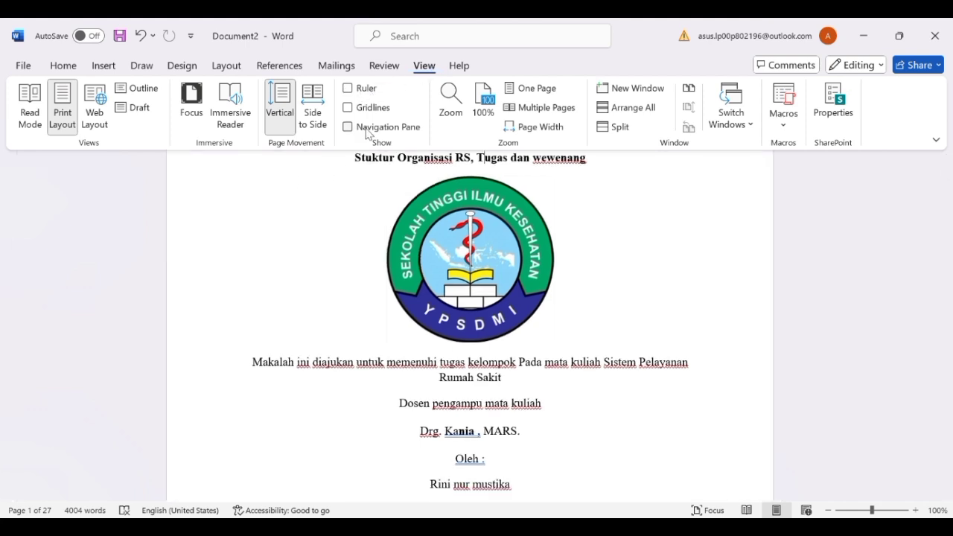
left_click(348, 88)
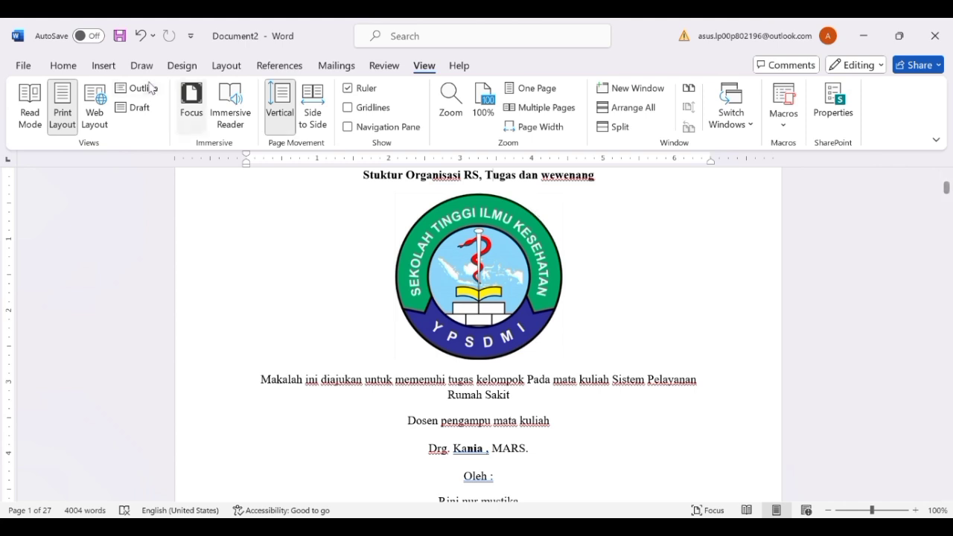
- Left-align the cover title "Stuktur Organisasi RS, Tugas dan wewenang" and centre it again
left_click(76, 70)
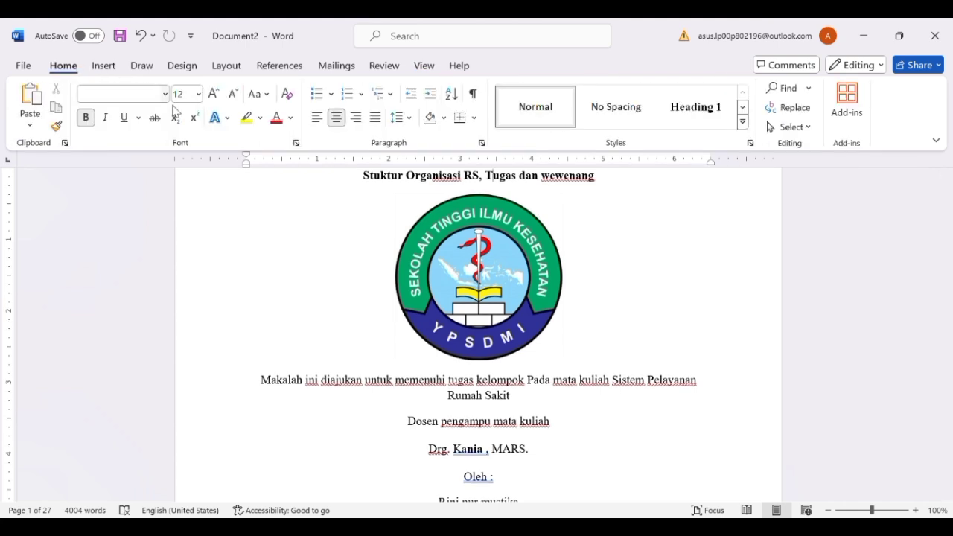
left_click(337, 128)
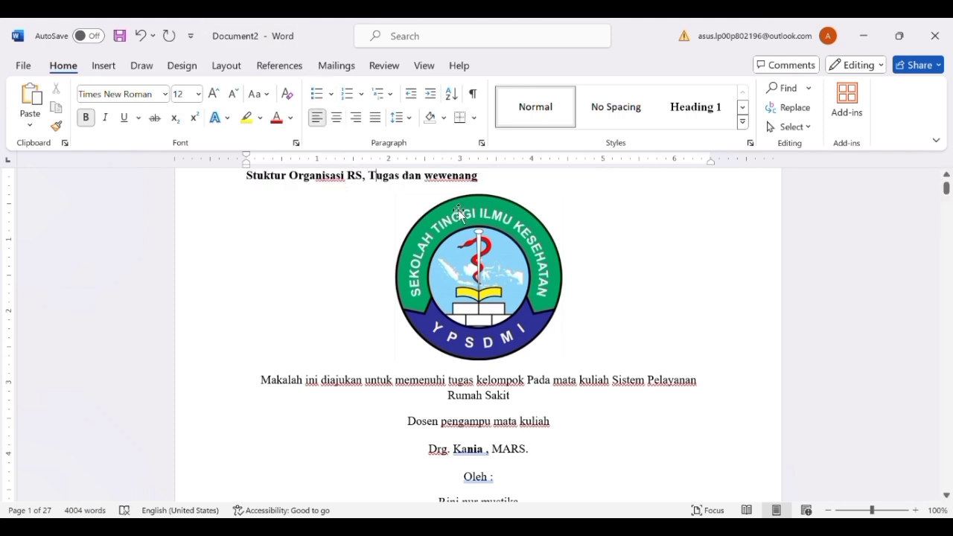
left_click_drag(489, 188, 248, 189)
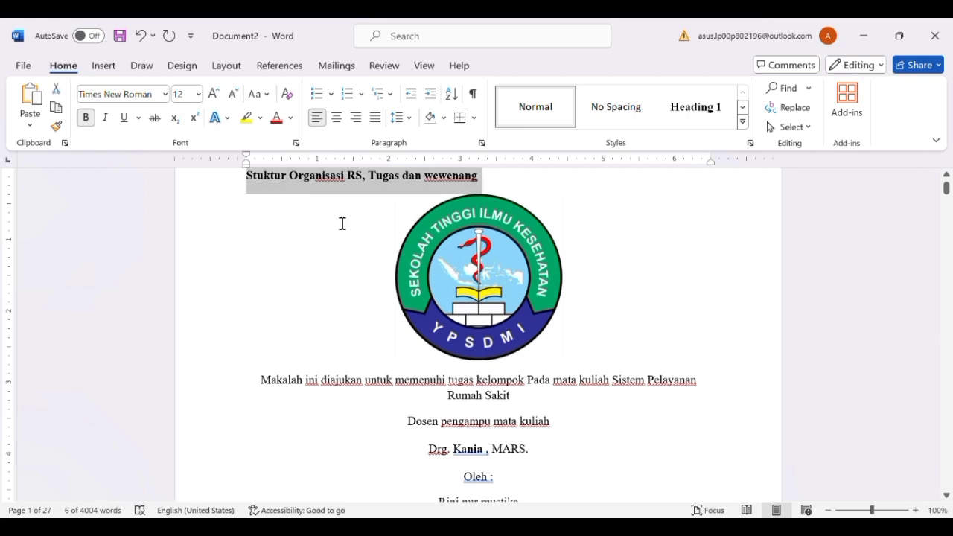
left_click(337, 120)
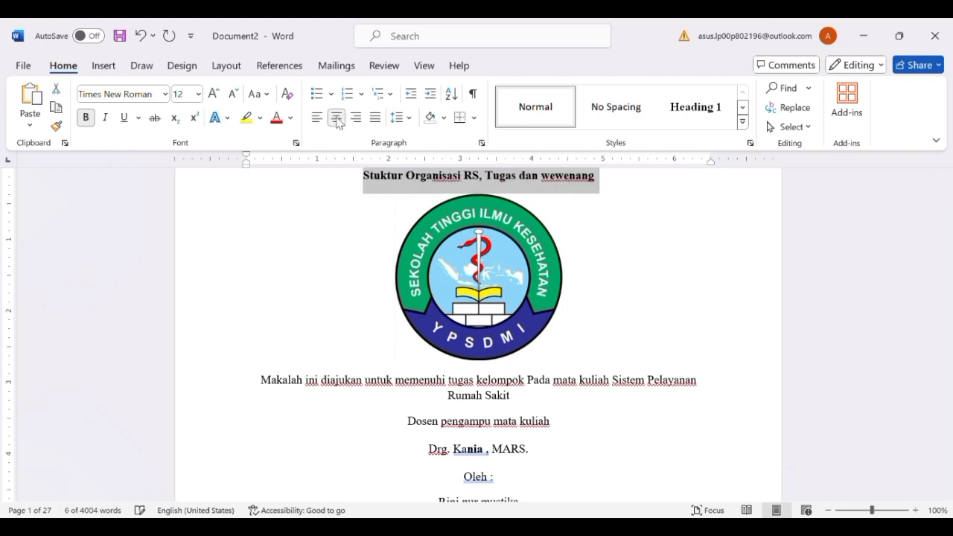
- Move the "Makalah ini diajukan" statement and the two lecturer lines from below the logo to directly beneath the cover title
left_click(416, 400)
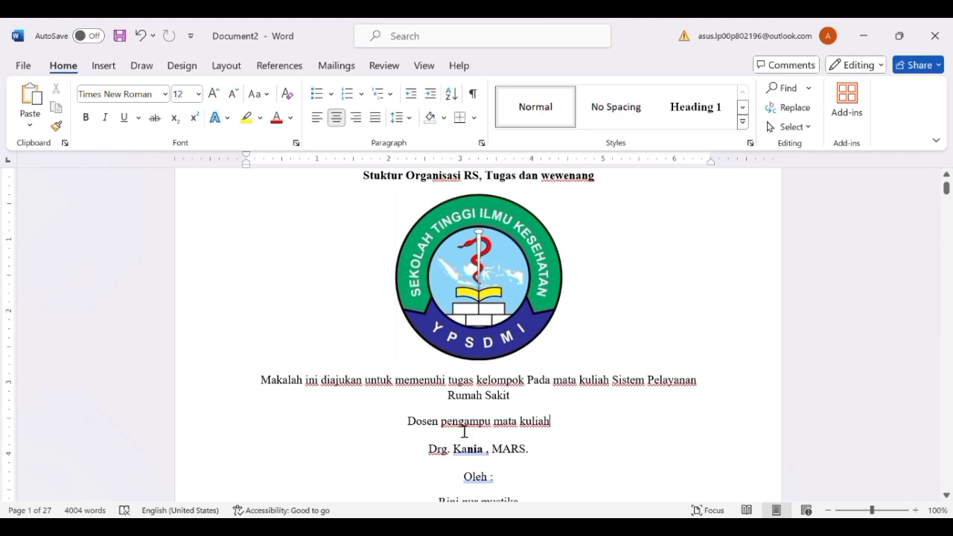
left_click(541, 458)
left_click_drag(541, 458, 275, 390)
key("ctrl+c")
key("Delete")
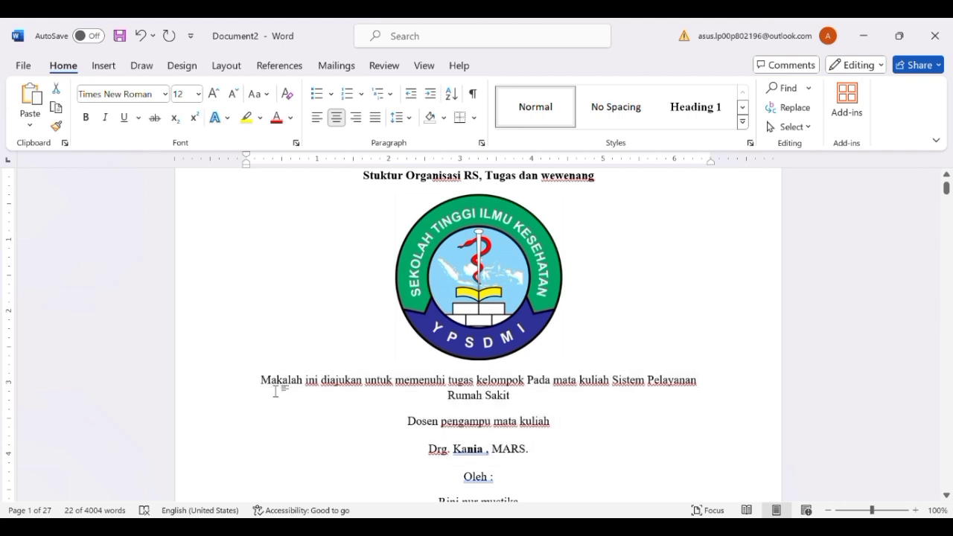
left_click(624, 191)
key("Return")
key("ctrl+v")
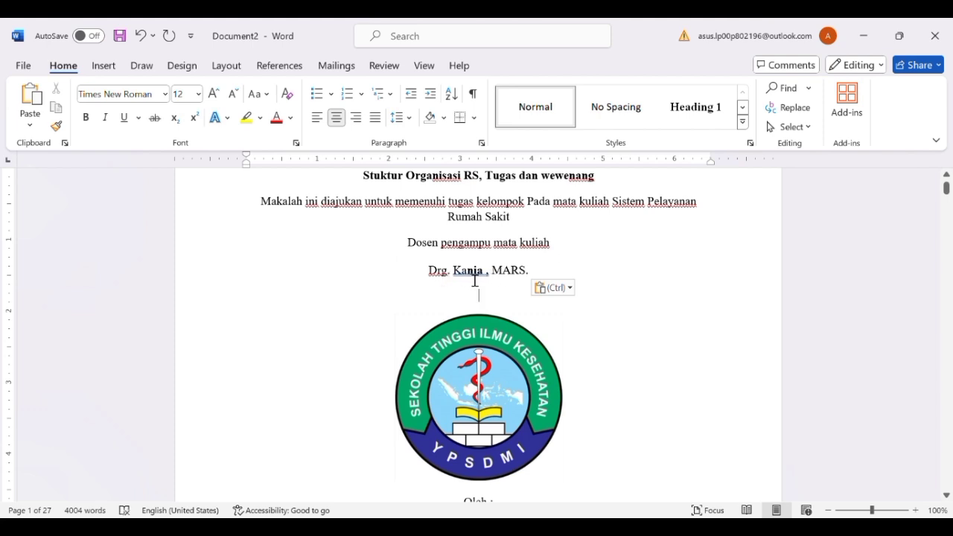
- Remove the bold formatting from the lecturer's name line above the logo
left_click_drag(439, 280, 551, 278)
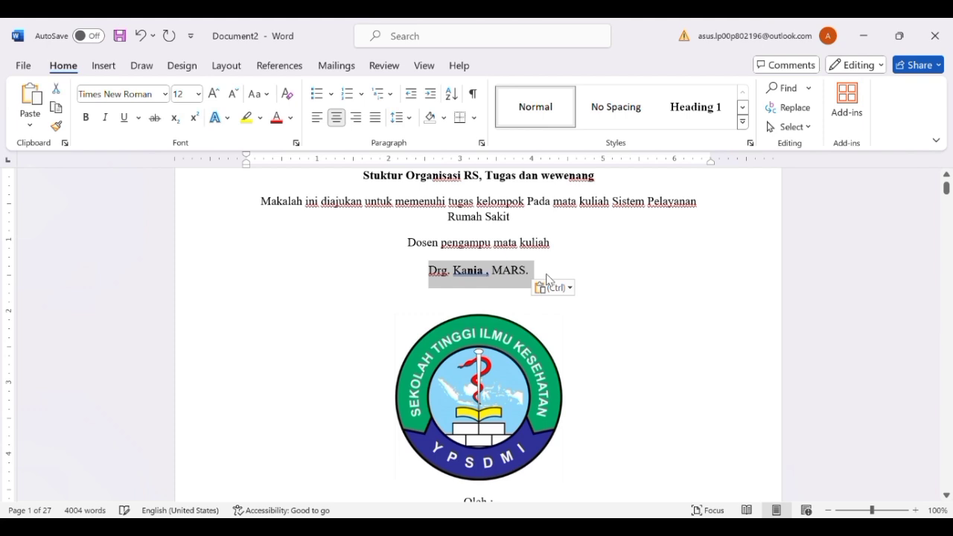
key("ctrl+b")
key("ctrl+b")
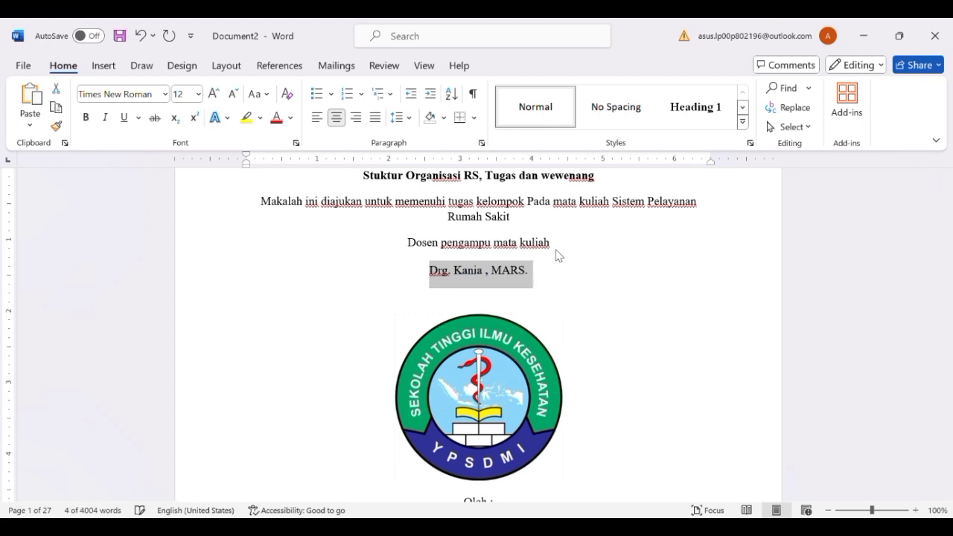
- Remove the bold formatting from the last letter of the second author's name below "Oleh :"
left_click(568, 305)
key("Down")
key("Down")
key("Down")
key("Down")
key("Down")
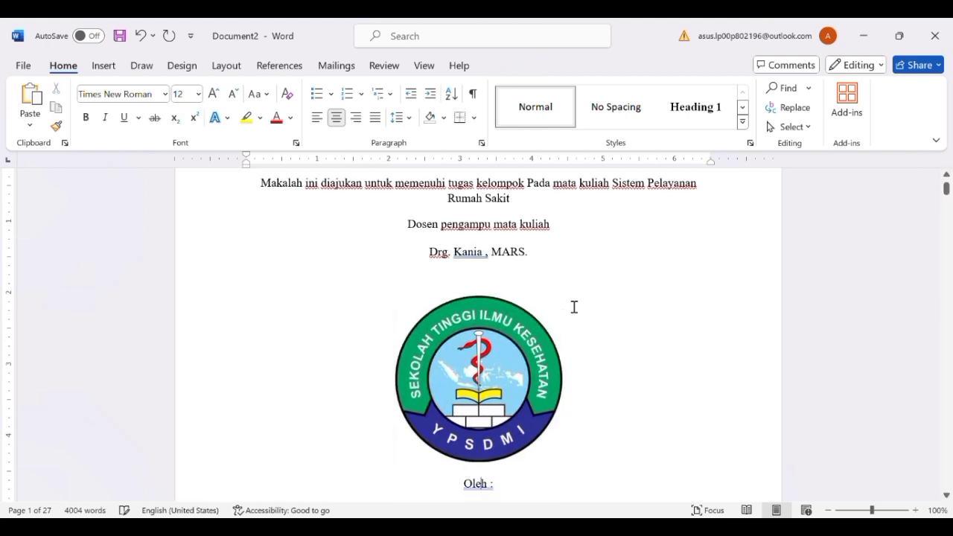
key("Down")
key("Down")
key("Down")
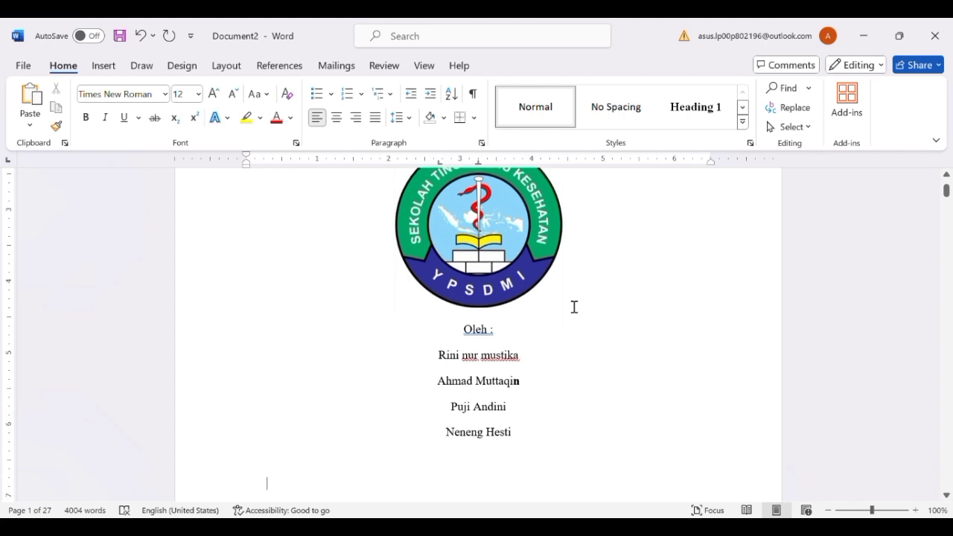
left_click_drag(519, 385, 533, 392)
left_click(541, 392)
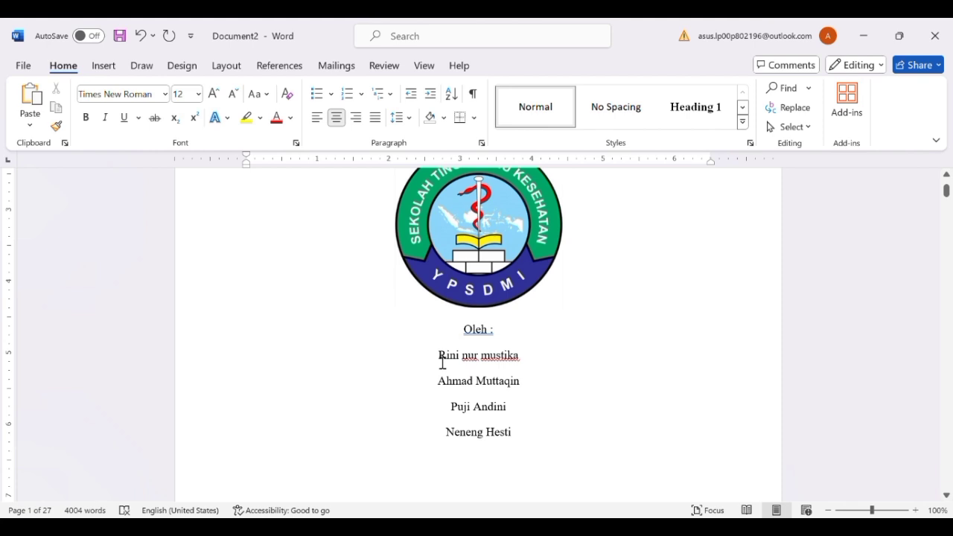
- Cut the four author names below "Oleh :"
left_click_drag(446, 363, 525, 436)
key("ctrl+c")
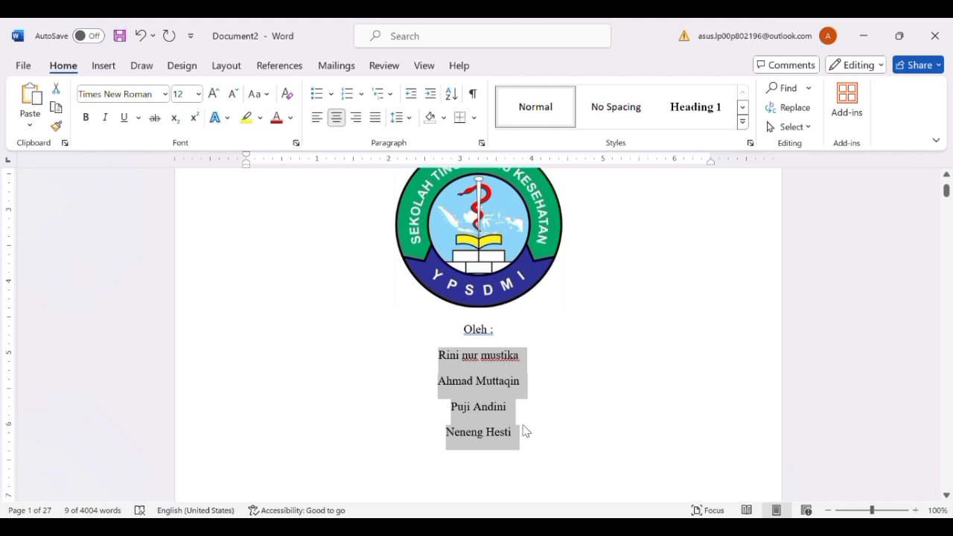
key("Delete")
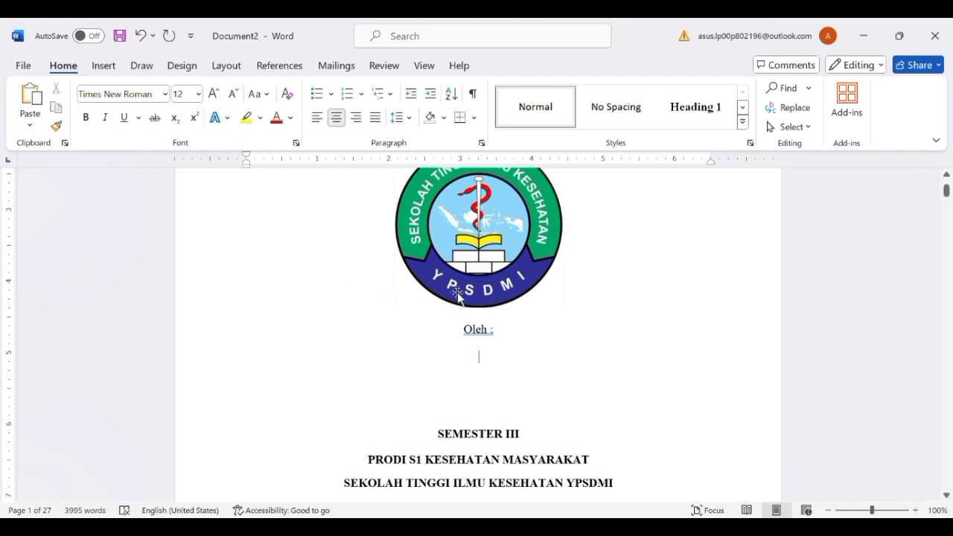
- Insert a one-cell table below "Oleh :" and paste the author names into it, deleting the extra blank lines
left_click(116, 67)
left_click(125, 128)
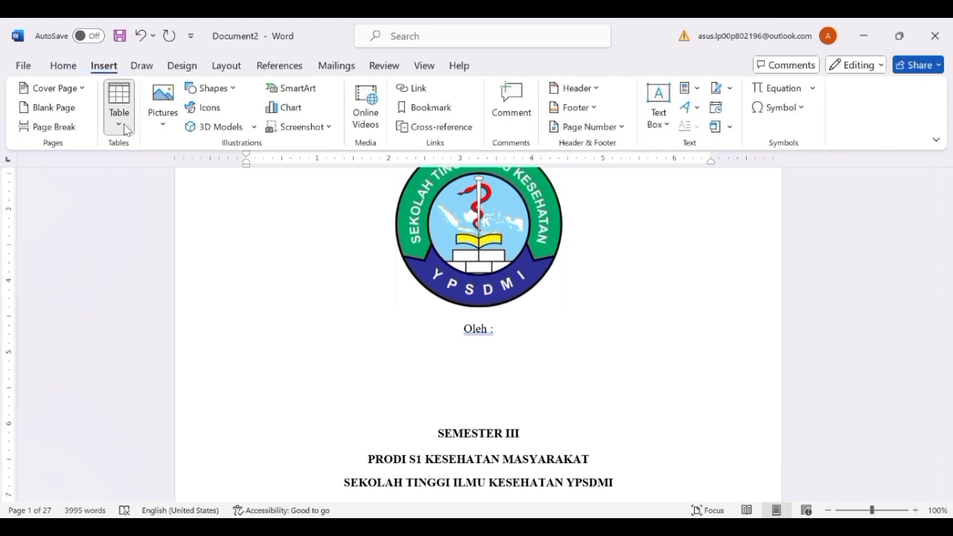
left_click(113, 168)
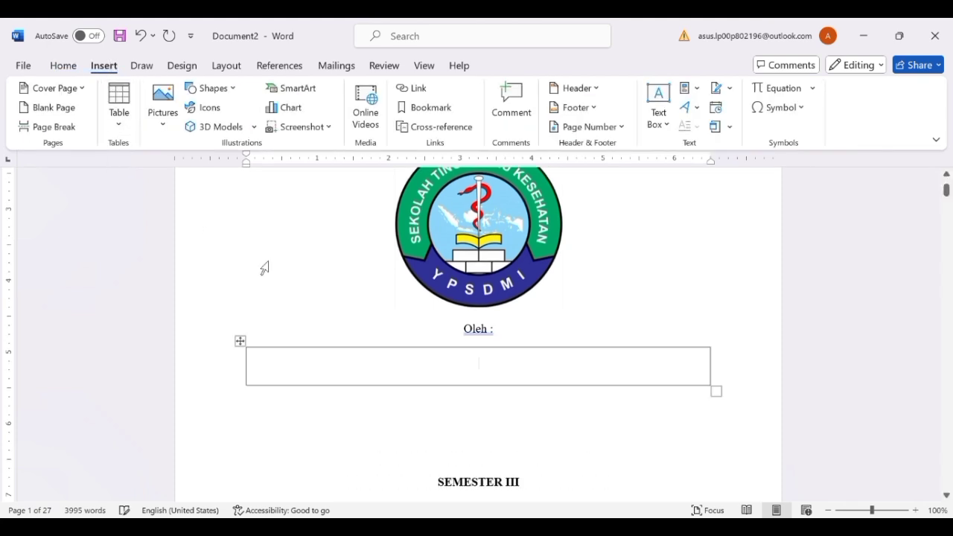
key("ctrl+v")
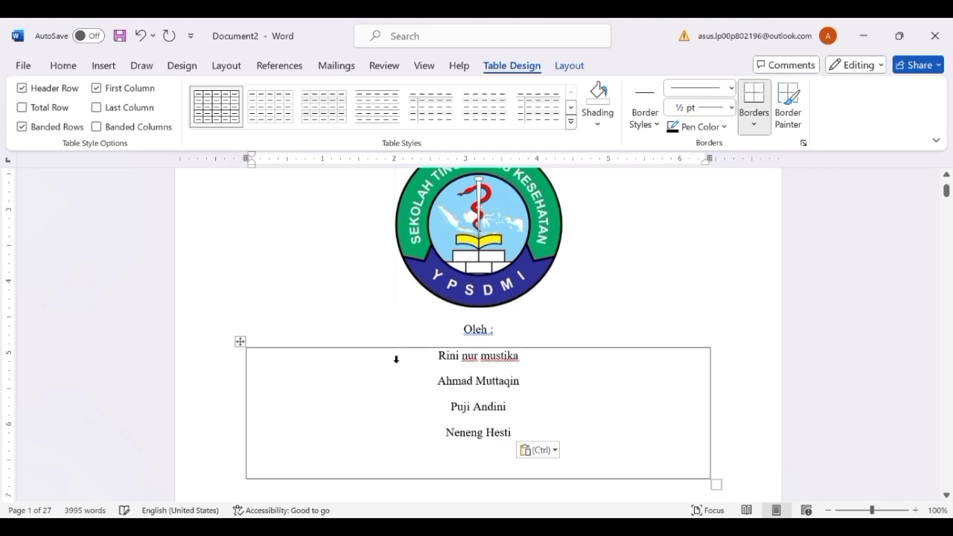
key("BackSpace")
key("BackSpace")
key("BackSpace")
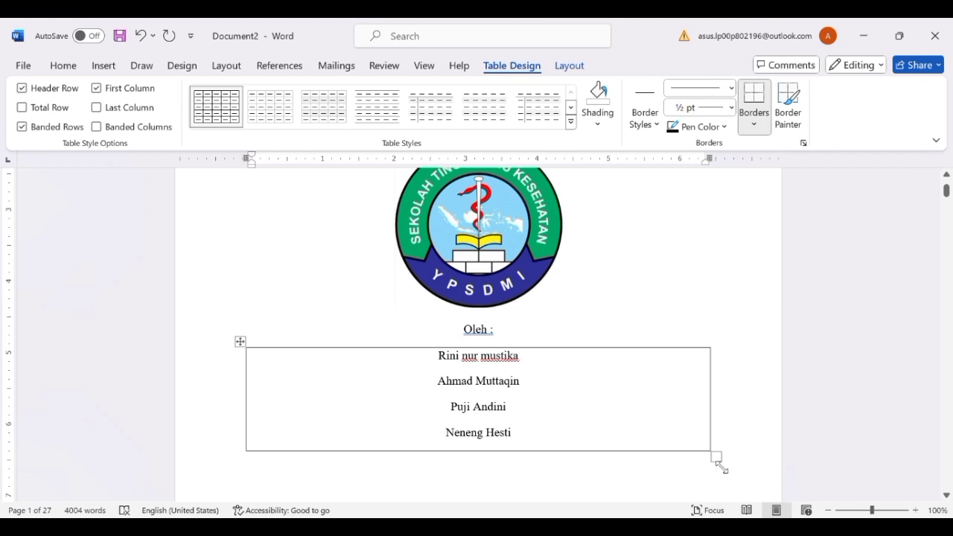
- Narrow the author table to about 1.5 inches wide and left-align the names inside it
left_click_drag(720, 466, 367, 466)
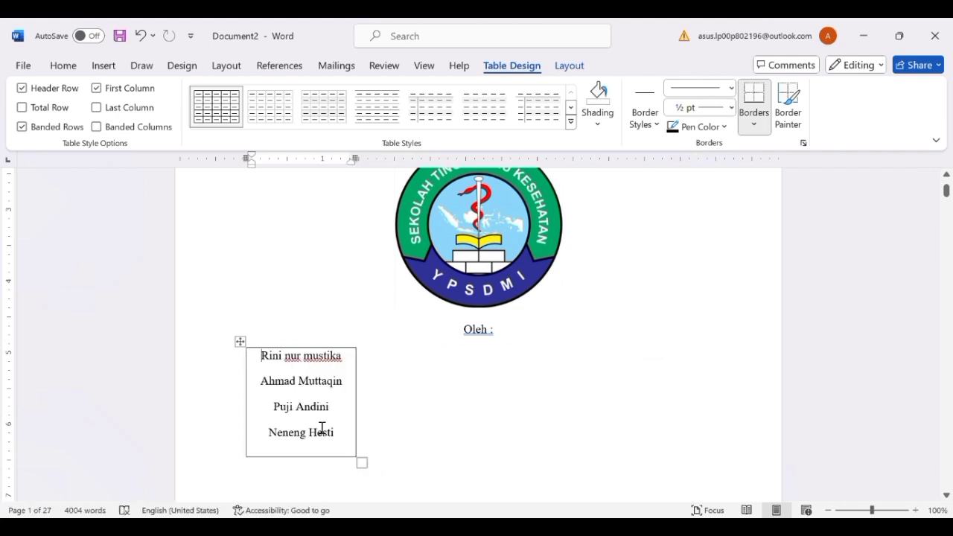
left_click_drag(260, 355, 337, 437)
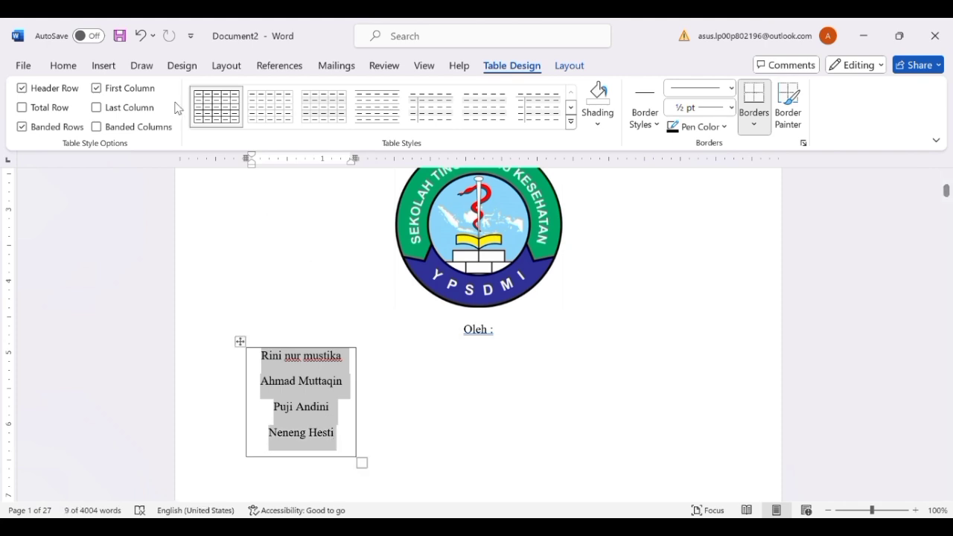
left_click(64, 66)
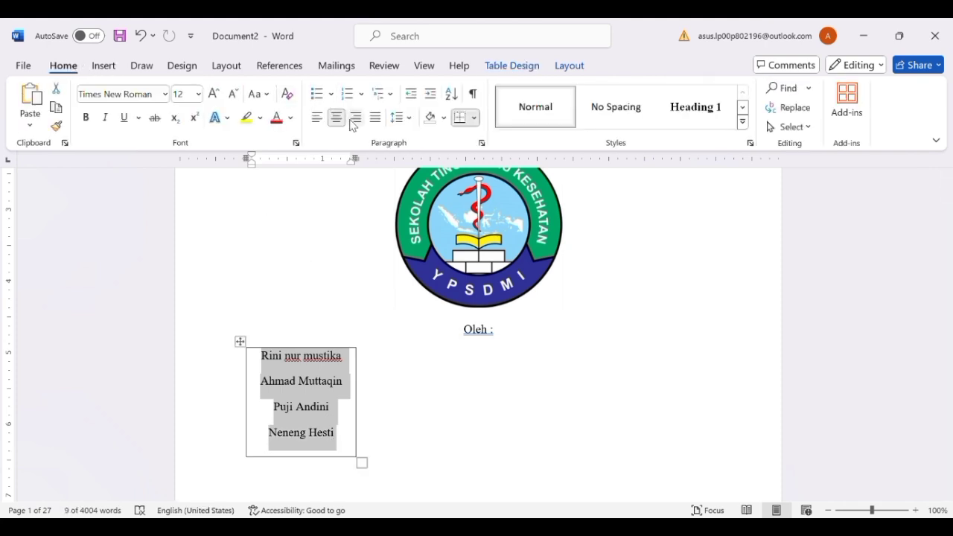
left_click(321, 118)
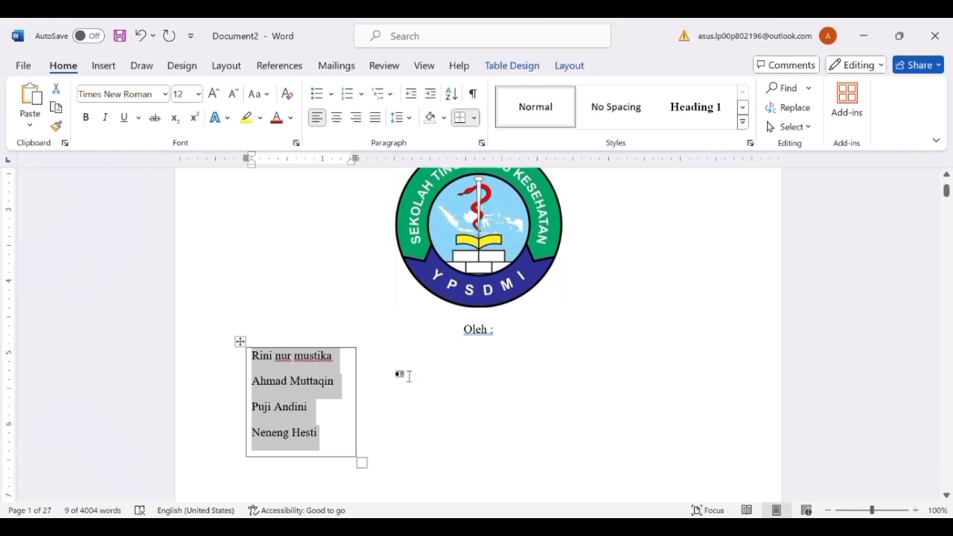
- Move the author table horizontally so that it sits centred beneath "Oleh :"
left_click(239, 342)
mouse_move(292, 358)
left_mouse_down()
mouse_move(417, 370)
mouse_move(287, 353)
left_mouse_up()
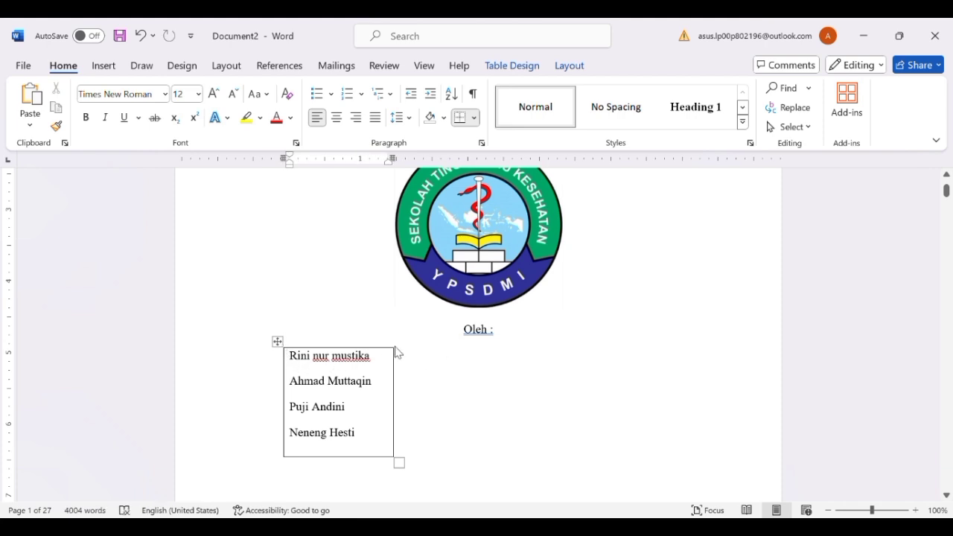
left_click_drag(277, 341, 421, 356)
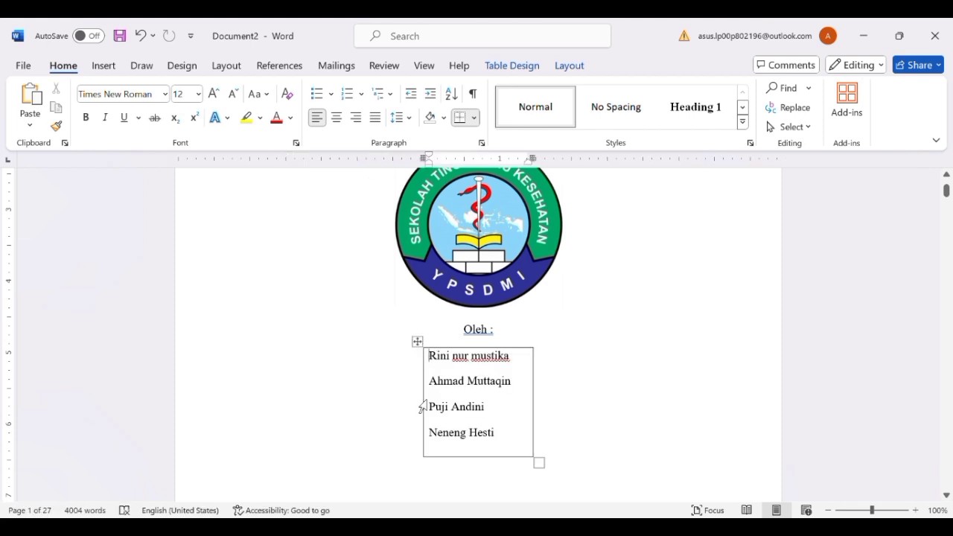
left_click(609, 385)
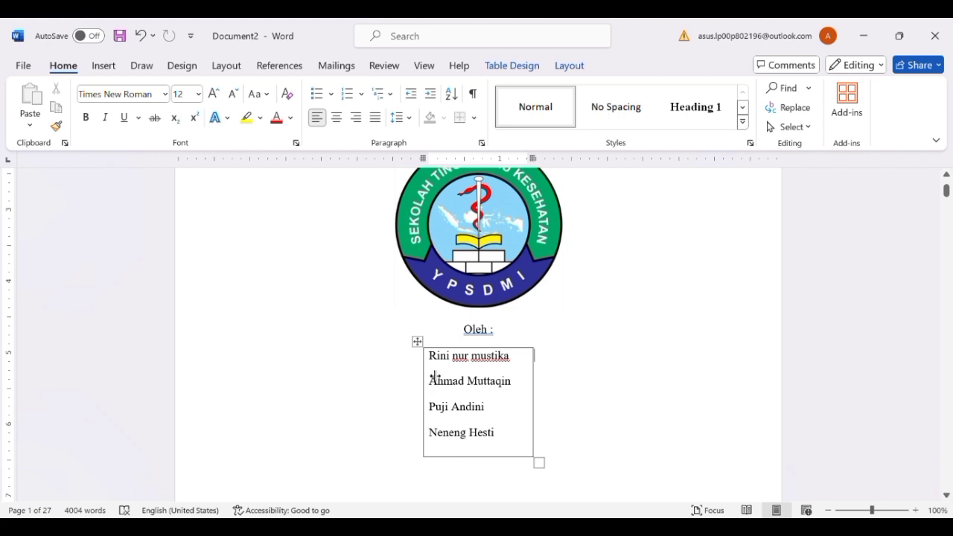
- Remove all borders from the author names table beneath "Oleh :"
left_click_drag(438, 362, 508, 438)
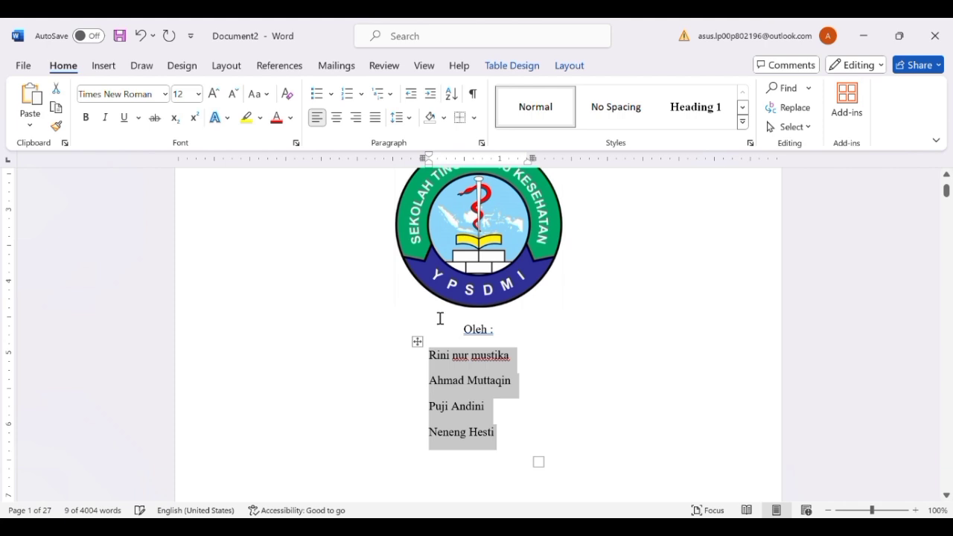
left_click(596, 371)
key("Down")
key("Down")
key("Down")
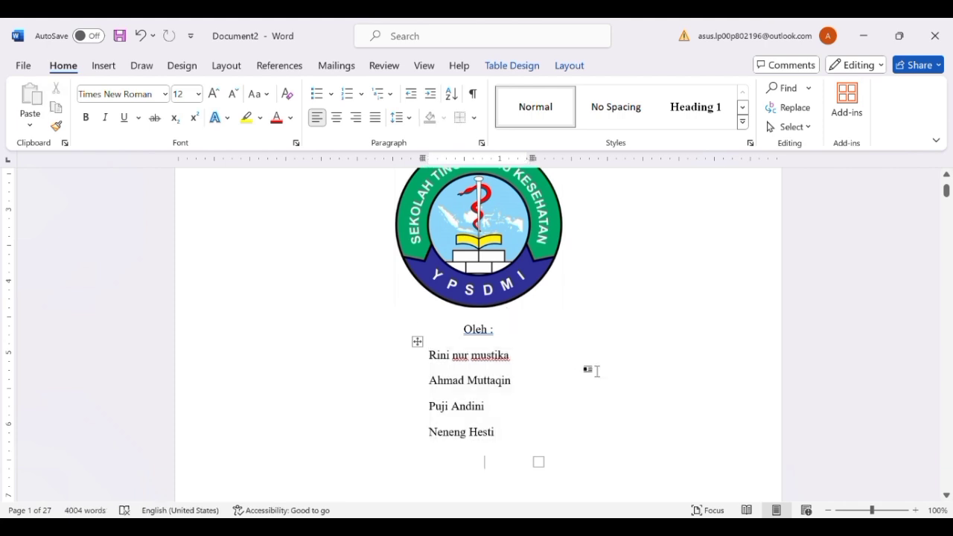
key("Down")
key("Down")
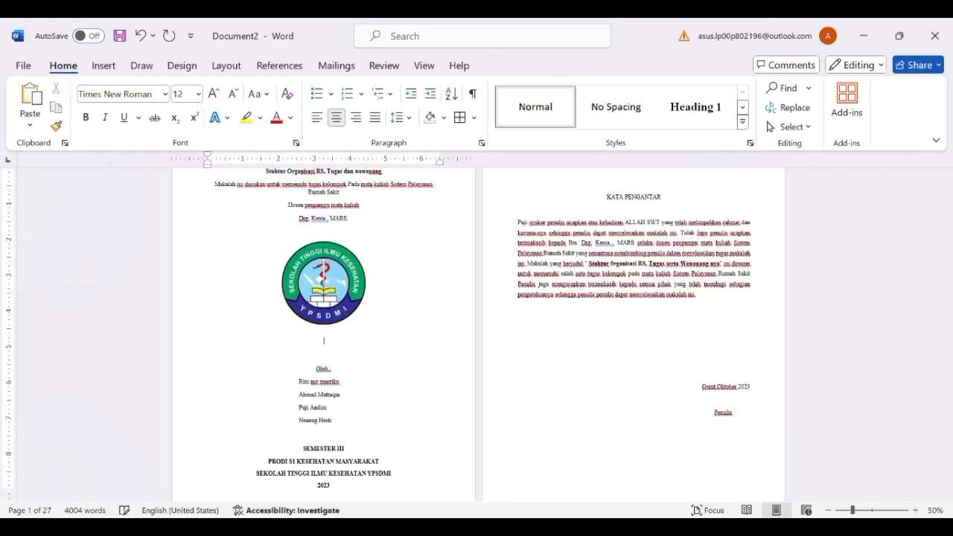
- Enlarge the college logo slightly and reposition it, horizontally centred, between the lecturer's name and "Oleh :"
left_click_drag(341, 292, 341, 308)
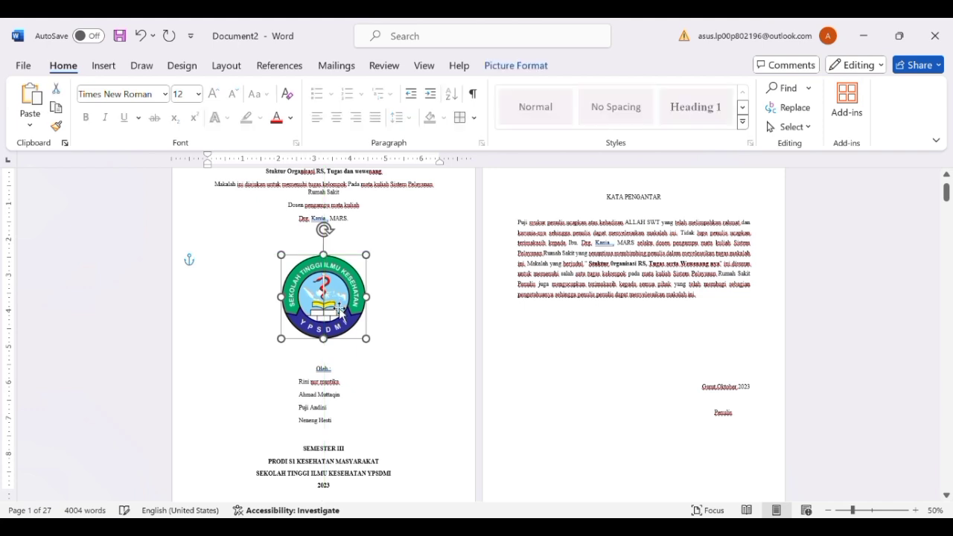
left_click(426, 343)
left_click(335, 321)
left_click_drag(366, 338, 382, 352)
left_click_drag(352, 323, 340, 323)
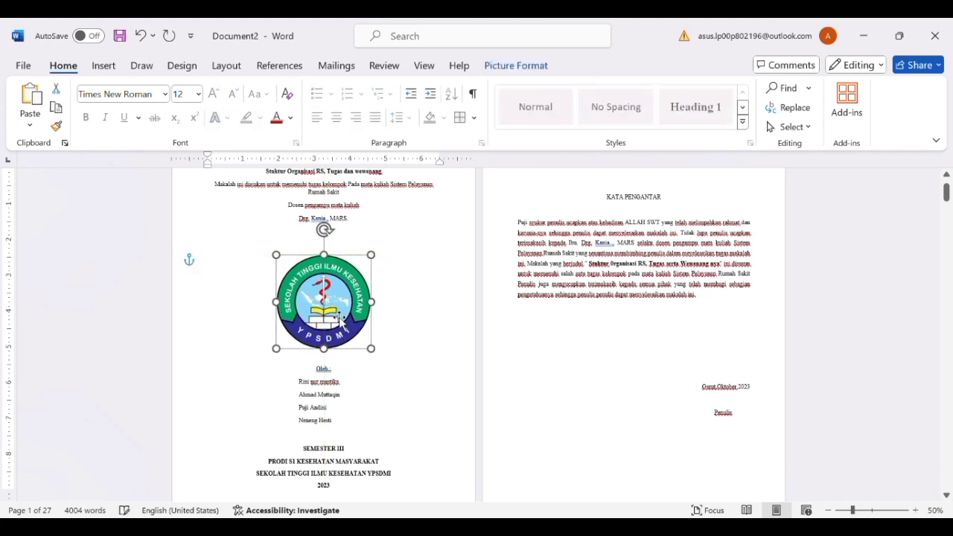
left_click(447, 380)
left_click(335, 296)
left_click_drag(335, 297, 335, 287)
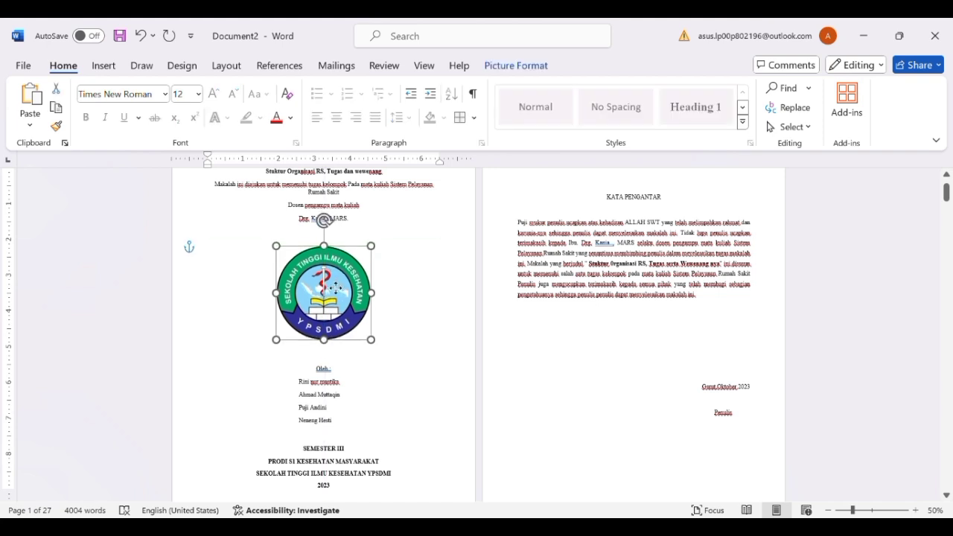
- Delete a blank line between the logo and "Oleh :" and add one blank line above "SEMESTER III"
left_click(307, 362)
key("BackSpace")
key("BackSpace")
key("Return")
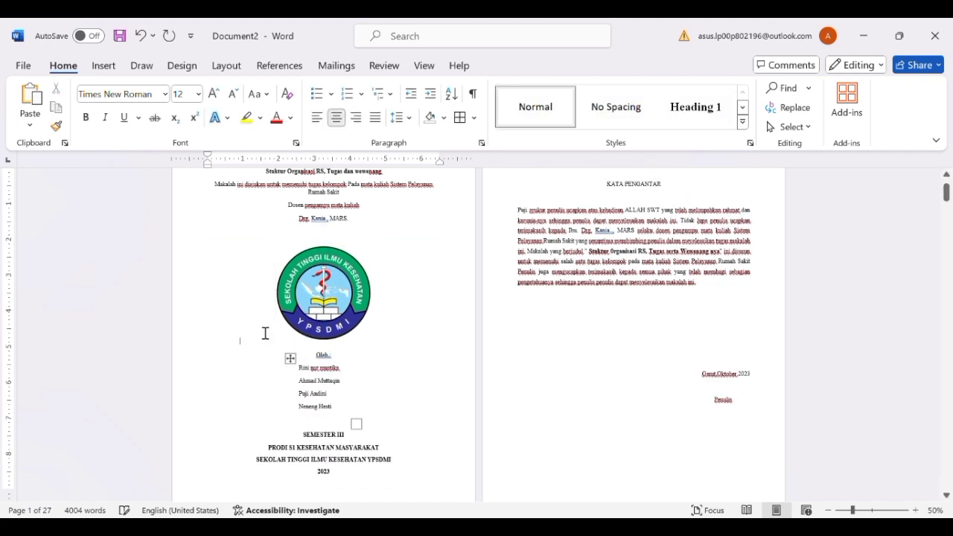
left_click(279, 438)
key("Return")
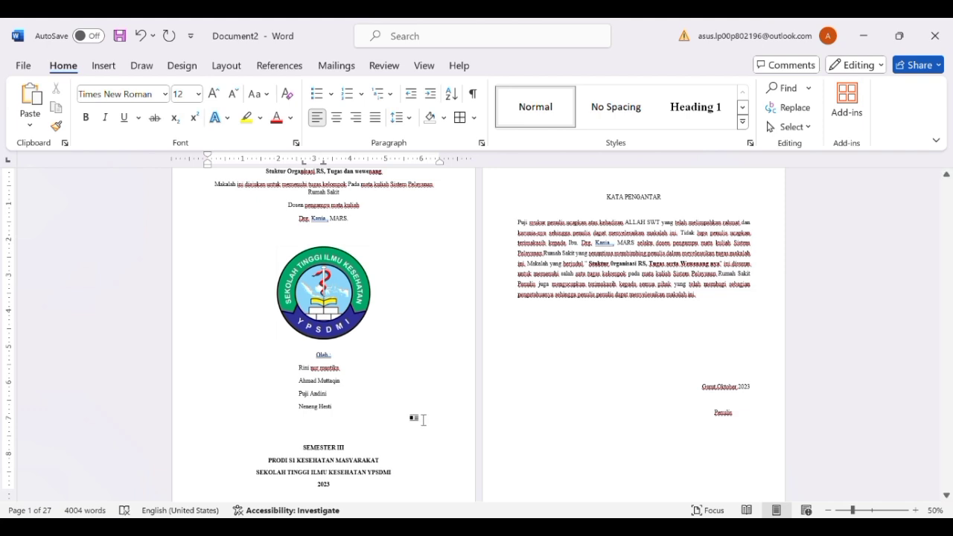
left_click(336, 495)
scroll(374, 479, "down", 2)
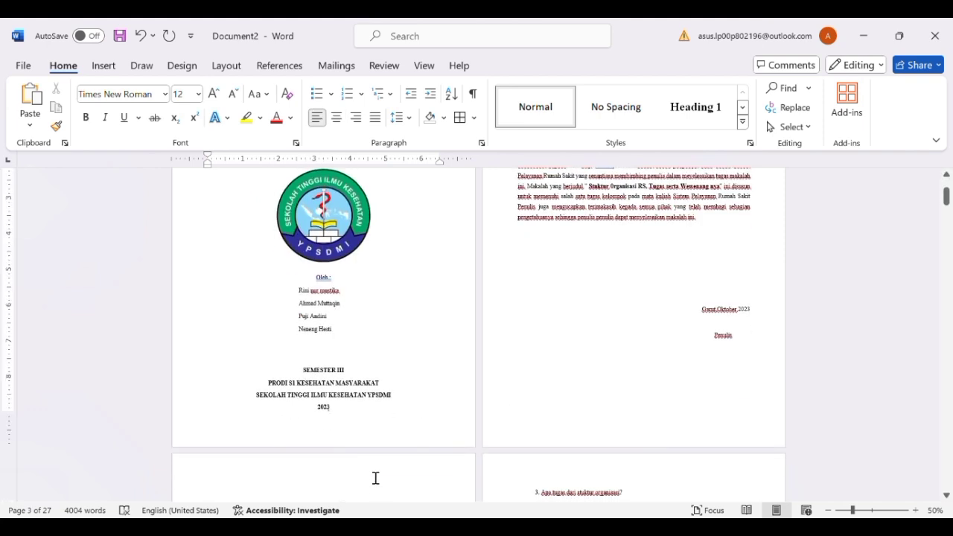
scroll(375, 478, "up", 2)
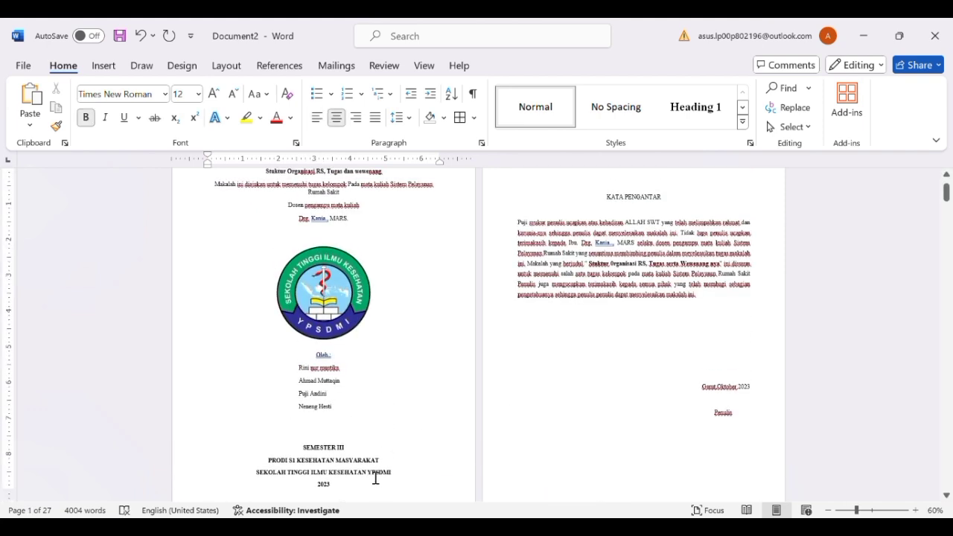
- Show the paragraph marks and delete the two empty paragraphs above the "KATA PENGANTAR" heading
scroll(375, 478, "up", 4)
left_click(567, 379)
key("Down")
key("Down")
key("Down")
key("Down")
key("Down")
key("Down")
key("Down")
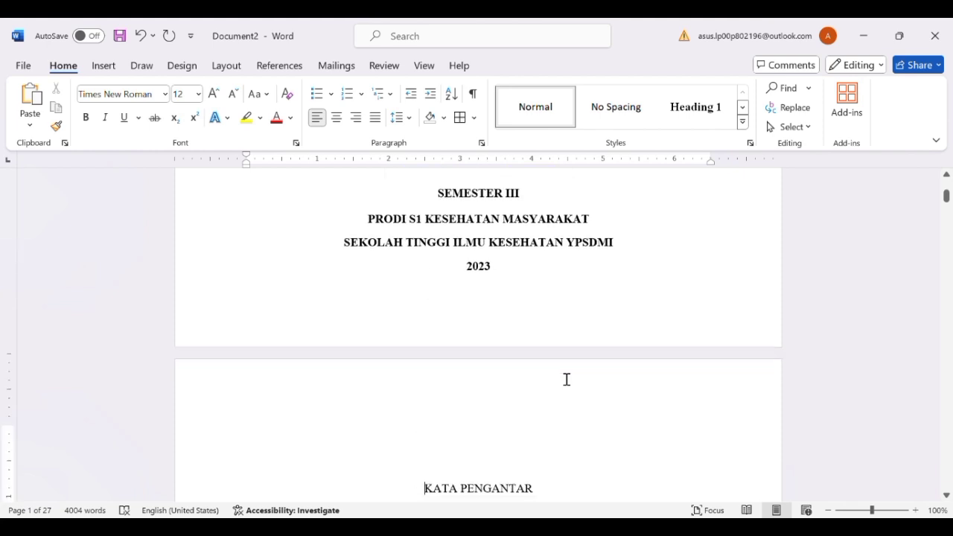
key("Down")
key("Down")
key("Down")
key("Down")
key("Down")
key("Down")
key("Down")
key("Down")
key("Down")
key("Down")
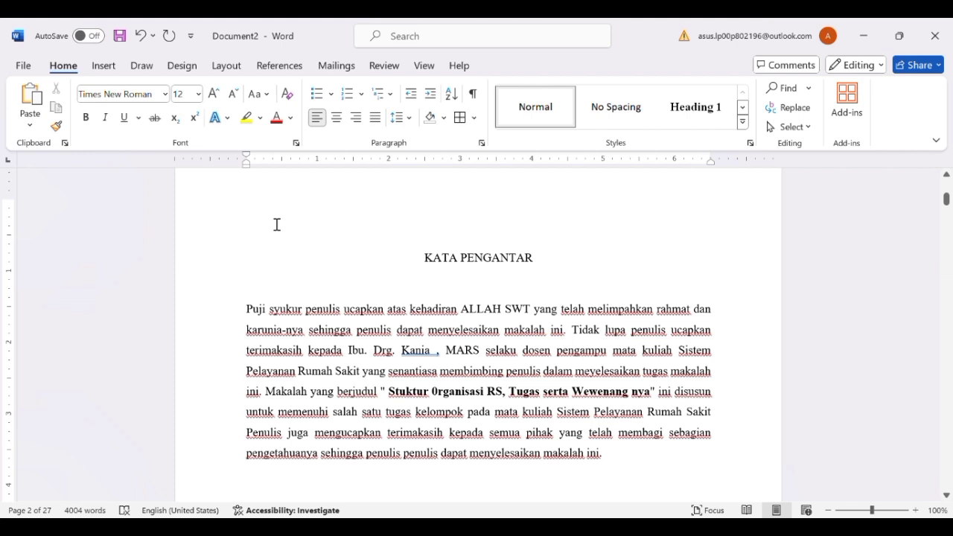
left_click(475, 93)
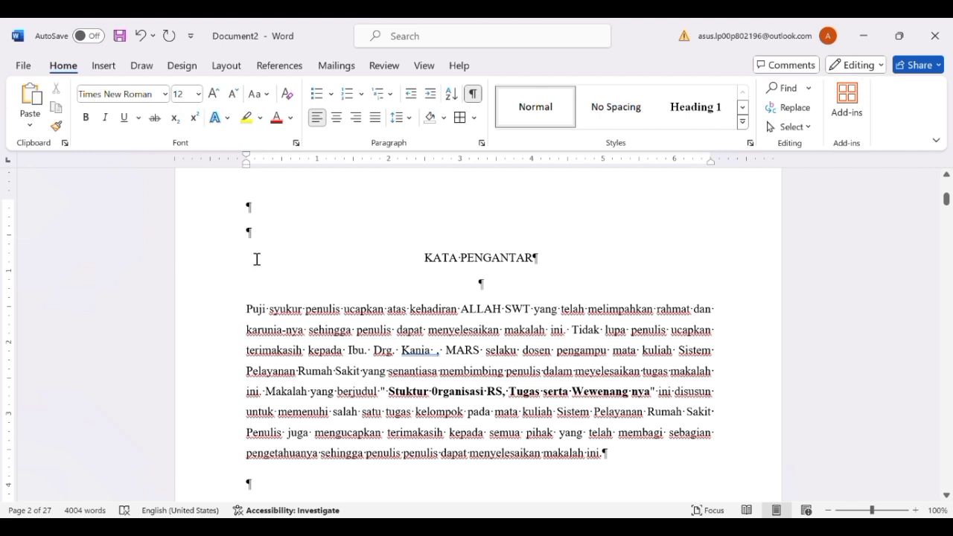
key("BackSpace")
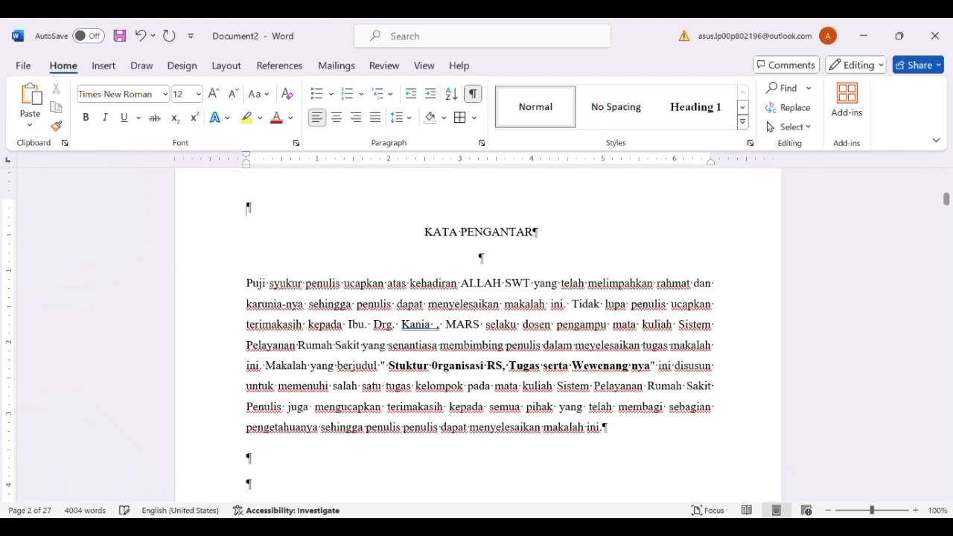
key("BackSpace")
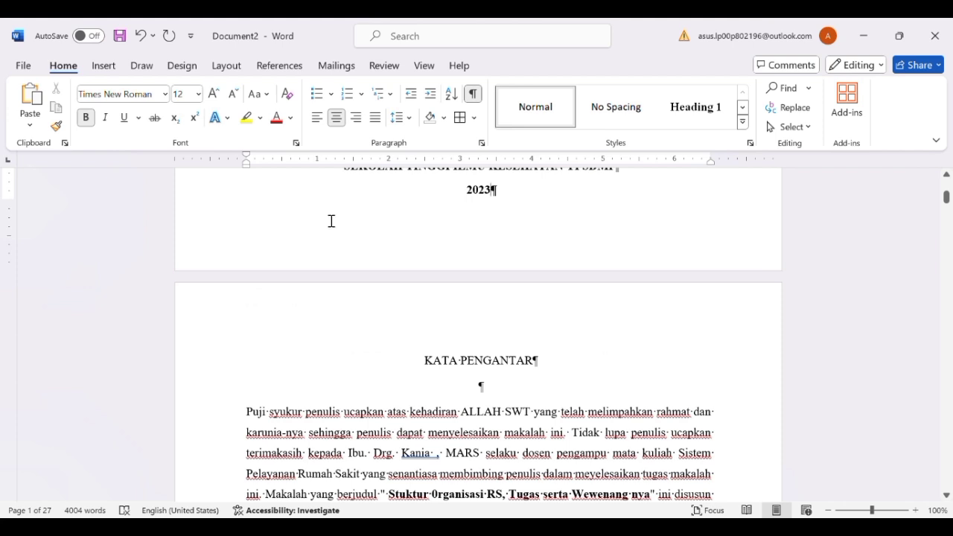
- Hide the paragraph marks and make the "KATA PENGANTAR" heading bold
triple_click(430, 370)
left_click(472, 93)
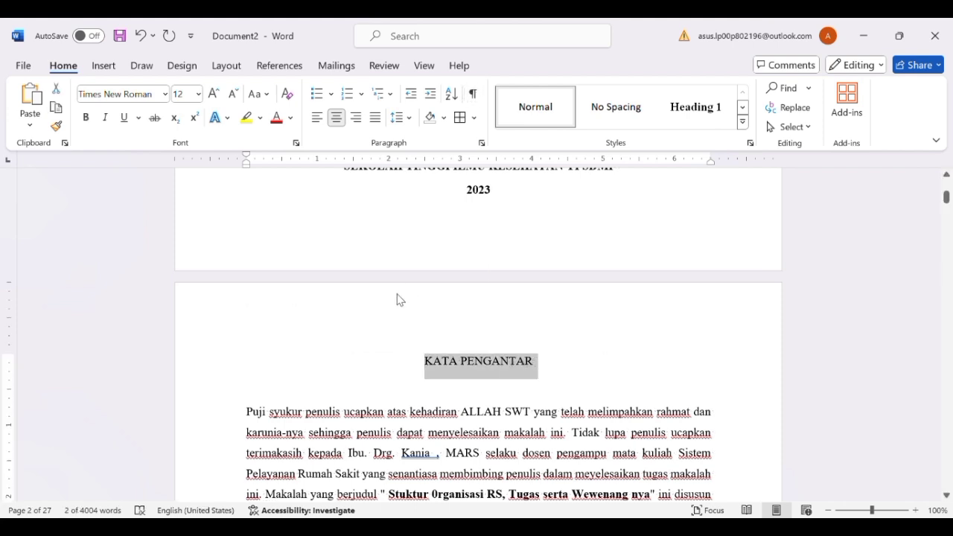
left_click(86, 117)
- Delete the empty line between the "KATA PENGANTAR" heading and the foreword paragraph
left_click(315, 409)
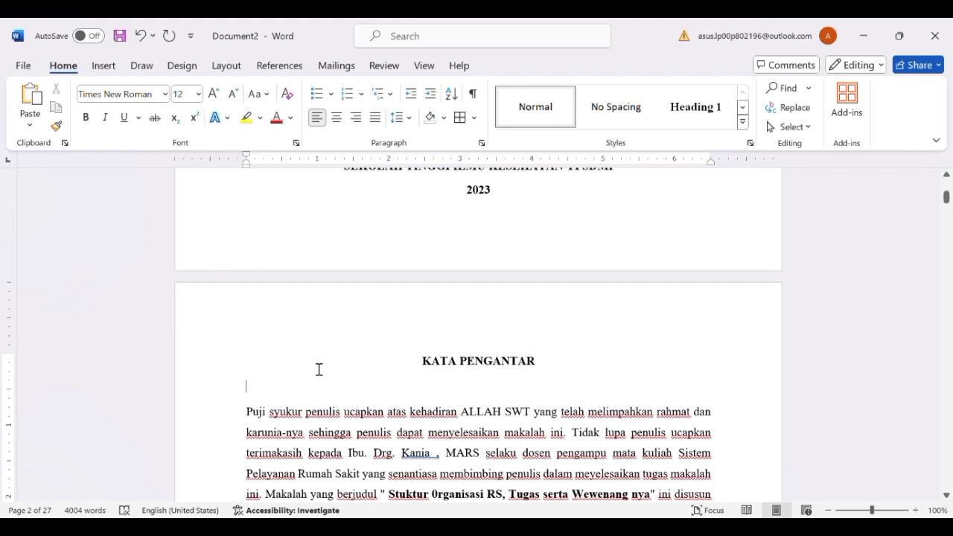
key("BackSpace")
left_click(469, 367)
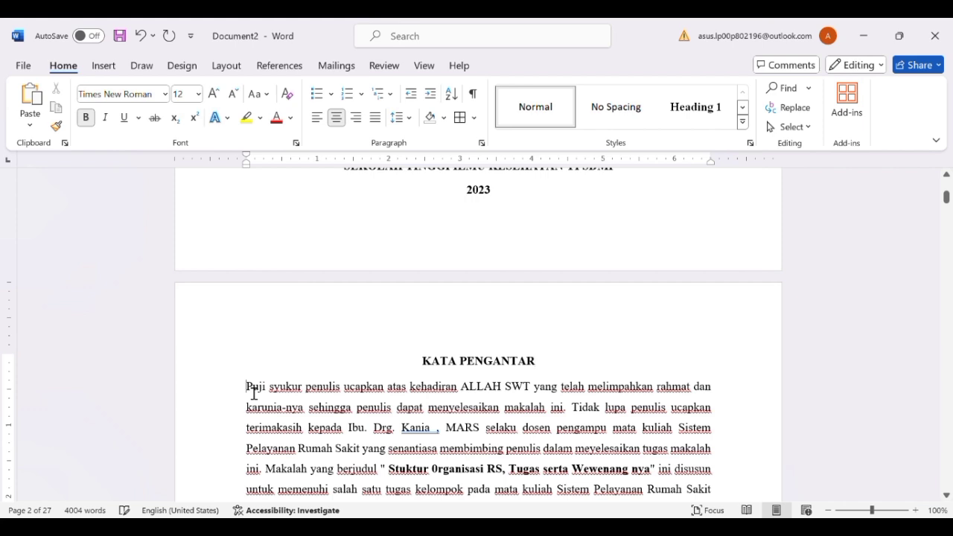
- Indent the first line of the foreword paragraph starting "Puji syukur" by one tab stop
left_click(254, 393)
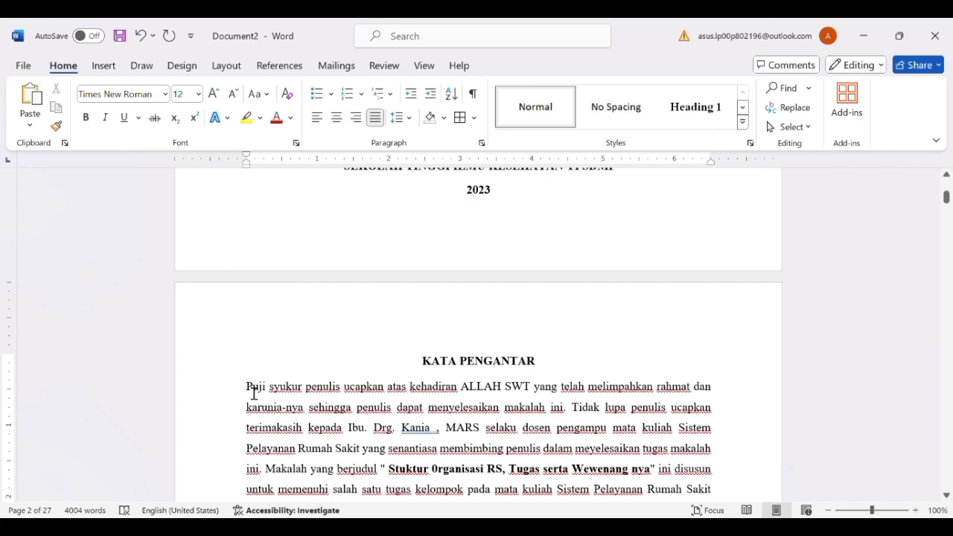
key("Tab")
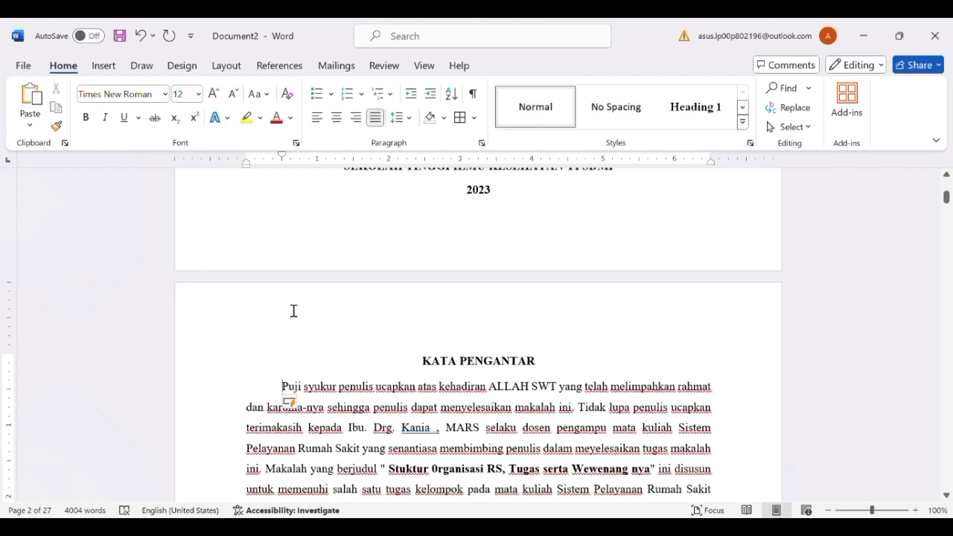
key("Tab")
key("BackSpace")
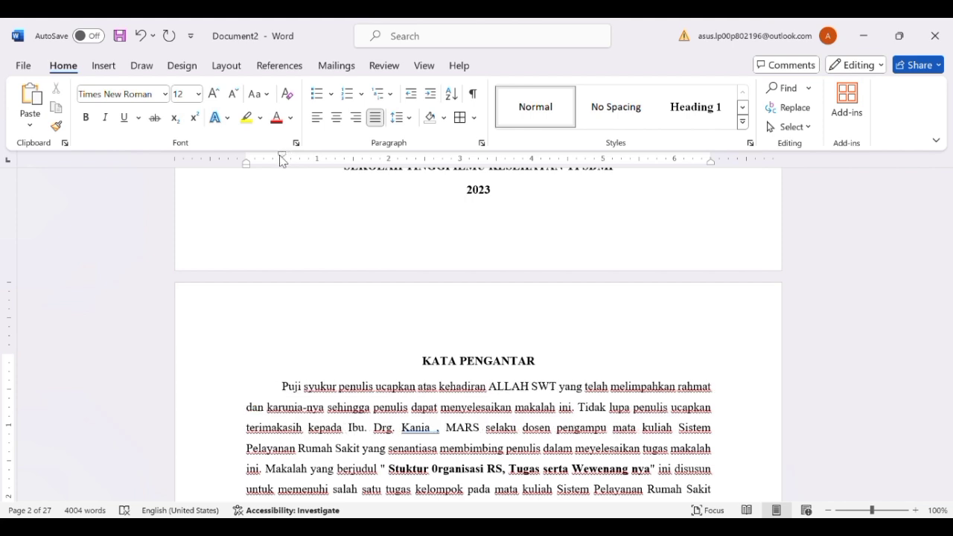
key("BackSpace")
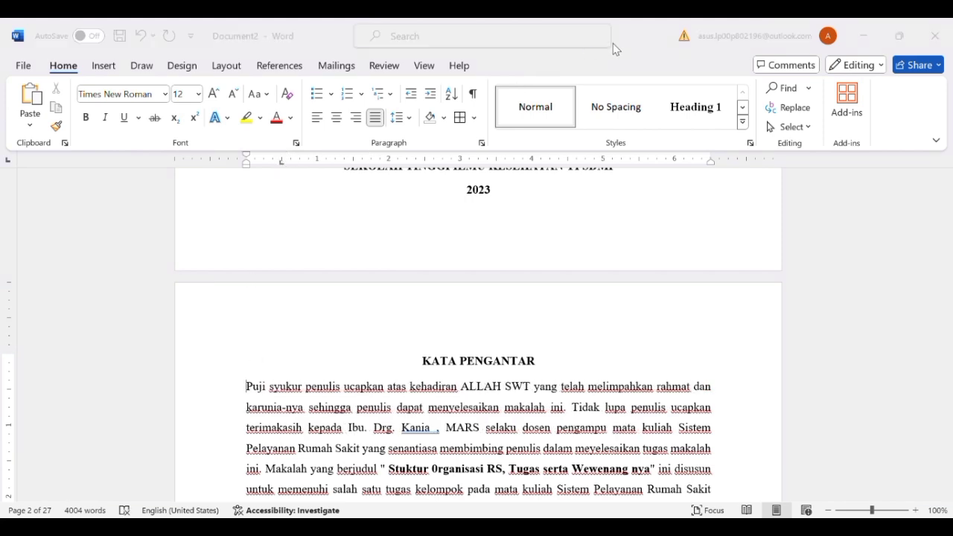
key("Tab")
- Right-align the "Garut,Oktober 2023" and "Penulis" lines at the end of the foreword
scroll(495, 318, "down", 1)
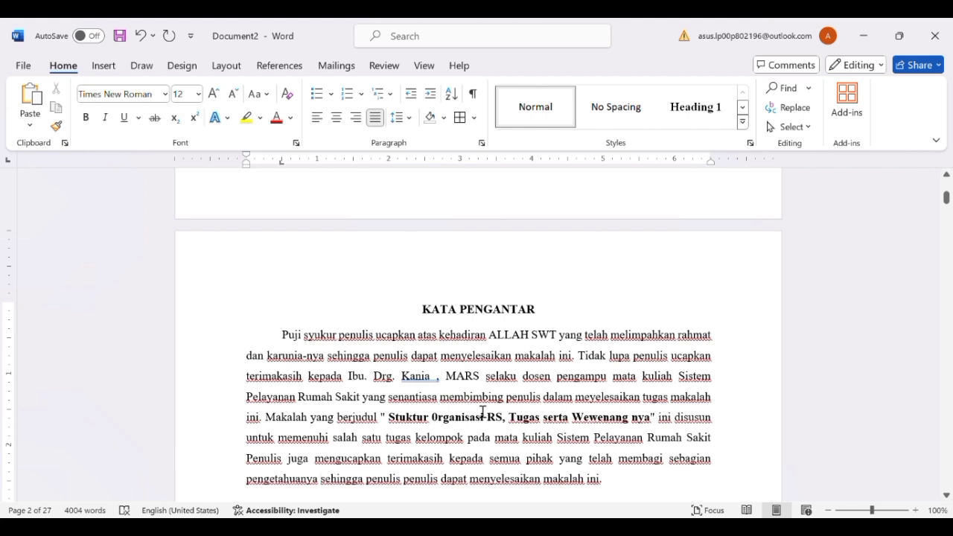
key("Down")
key("Down")
key("Down")
key("Down")
key("Down")
key("Down")
key("Down")
key("Down")
key("Down")
key("Down")
key("Down")
key("Down")
key("Down")
key("Down")
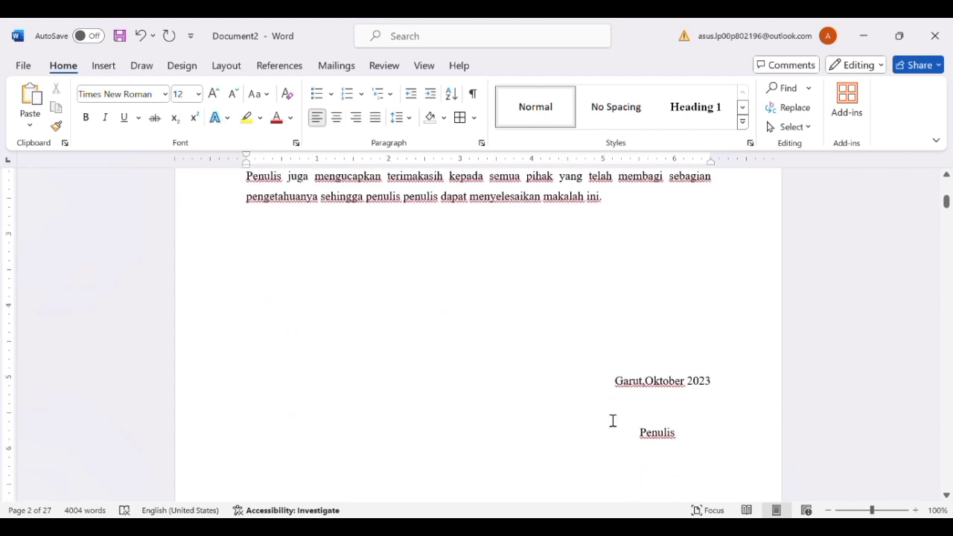
left_click_drag(625, 387, 725, 443)
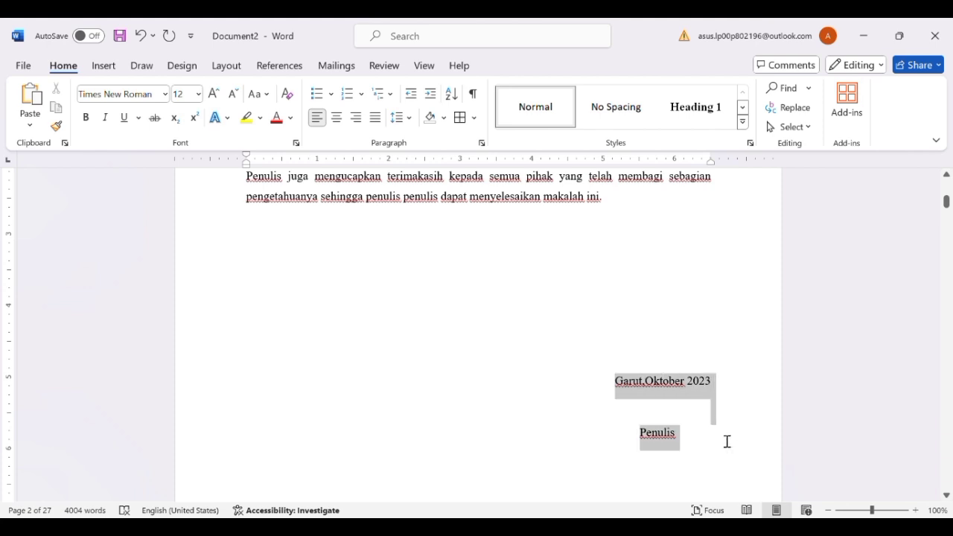
left_click(356, 118)
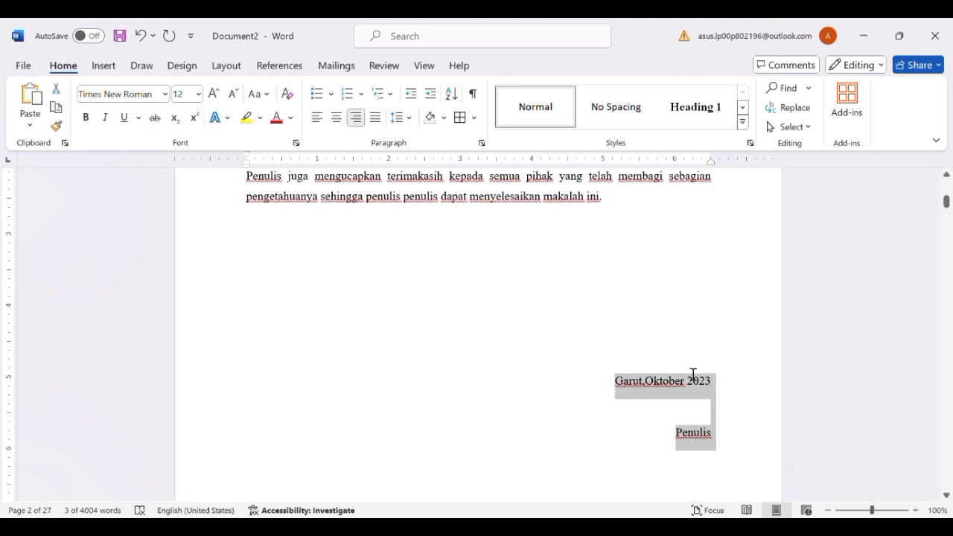
- In BAB I, join the body paragraph to its "Latar Belakang" heading and break it onto a new line again
key("Down")
key("Down")
key("Down")
key("Down")
key("Down")
key("Down")
key("Down")
key("Down")
key("Down")
key("Down")
key("Down")
key("Down")
key("Down")
key("Down")
key("Down")
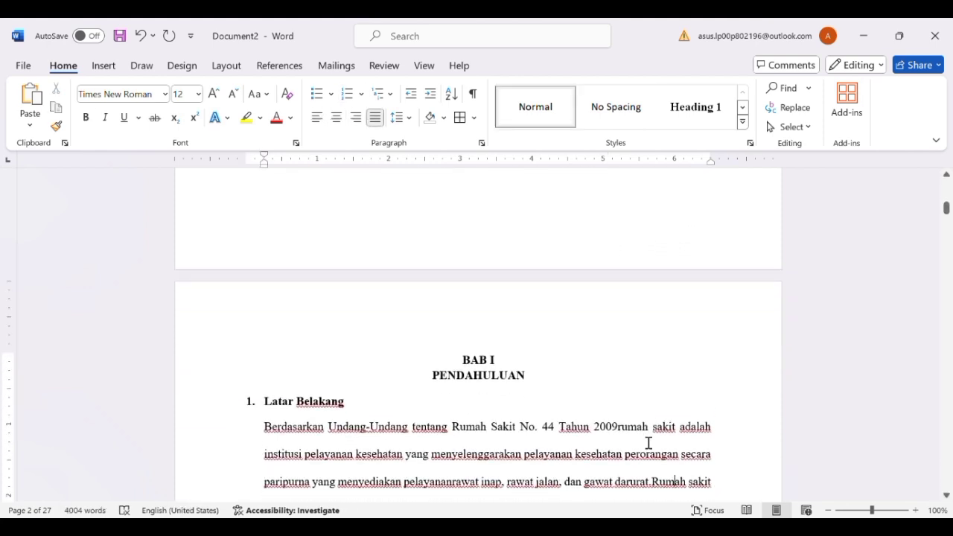
key("Down")
key("Down")
key("Down")
left_click_drag(484, 272, 544, 296)
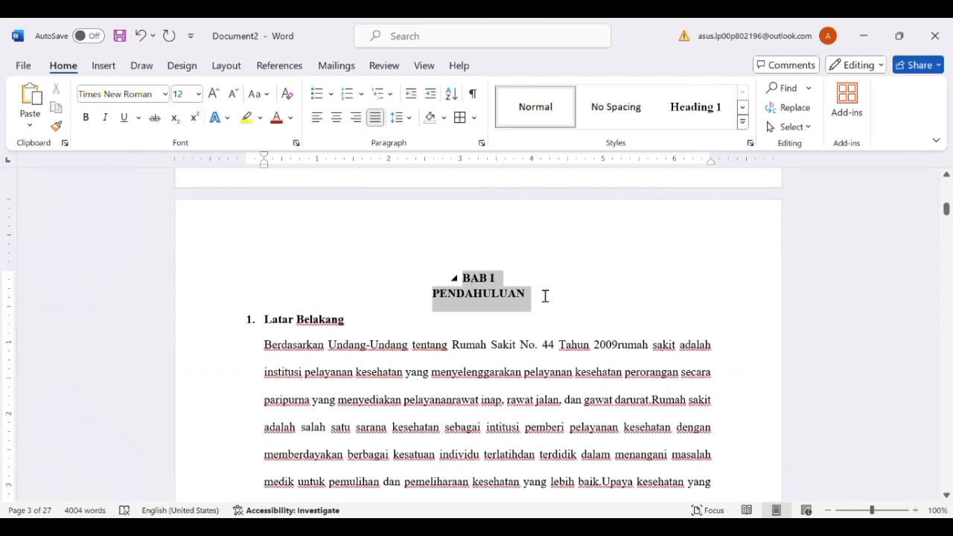
left_click(293, 336)
key("Tab")
scroll(290, 373, "up", 1)
key("BackSpace")
key("BackSpace")
key("BackSpace")
key("Return")
- Remove the bold and numbering from the body paragraph under "Latar Belakang", justify it and indent its first line 0.5 inch
left_click_drag(266, 400, 274, 288)
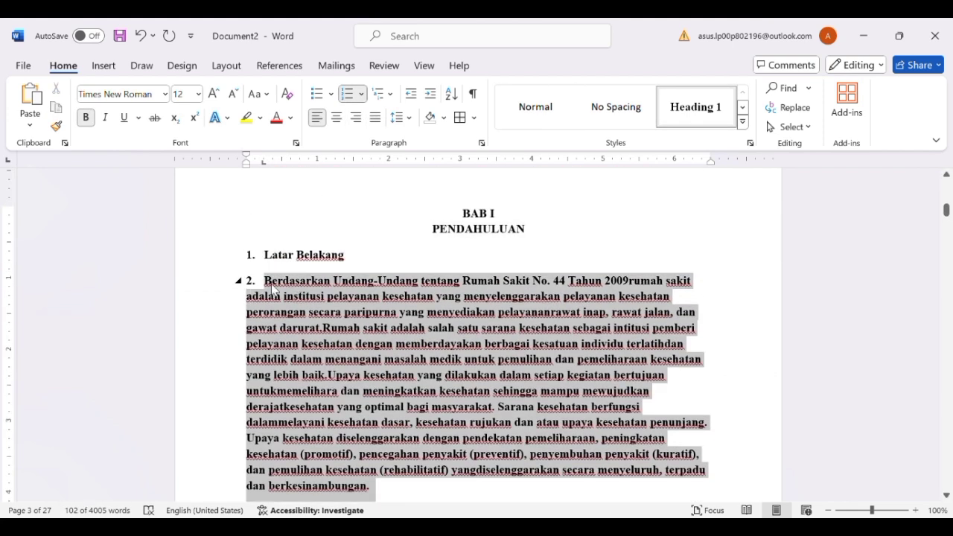
left_click(86, 118)
left_click(376, 119)
left_click(268, 286)
key("BackSpace")
key("Tab")
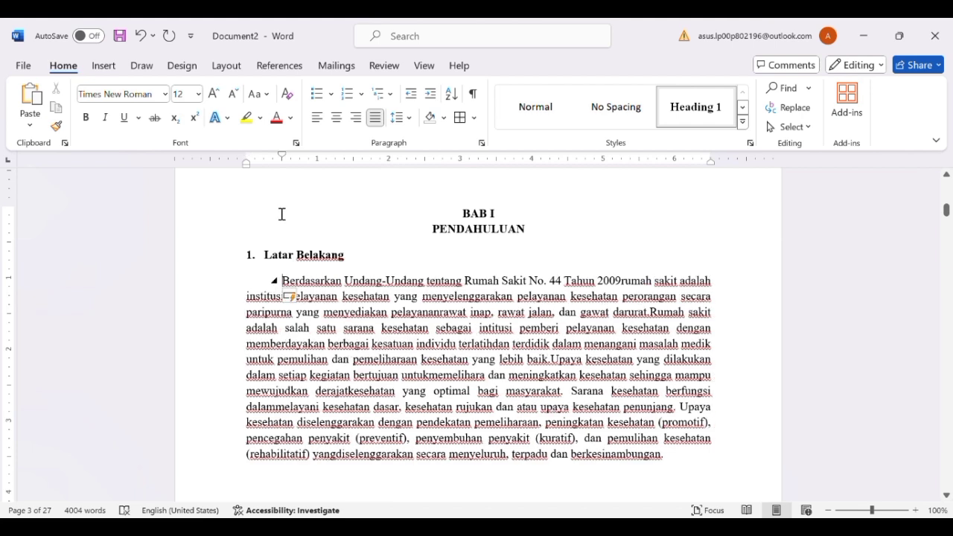
- Rejoin the body paragraph with the "Latar Belakang" heading, split it off again and remove its automatic number
key("BackSpace")
key("BackSpace")
key("Return")
key("BackSpace")
key("BackSpace")
key("Return")
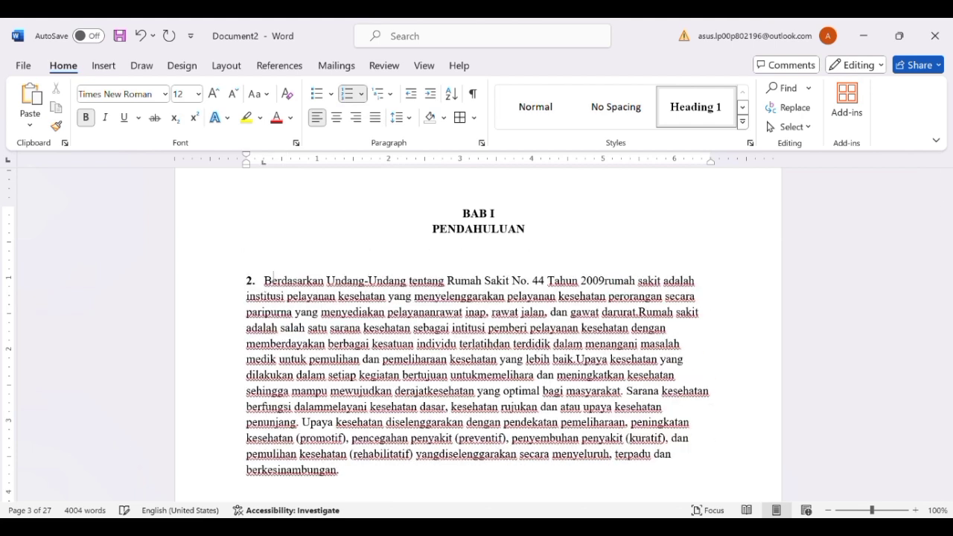
key("BackSpace")
- Justify the "Latar Belakang" body paragraph with a left indent of about 0.2 inch and its first line indented to 0.5 inch
left_click_drag(247, 283, 347, 478)
left_click_drag(246, 165, 259, 173)
left_click(376, 118)
key("Left")
key("Tab")
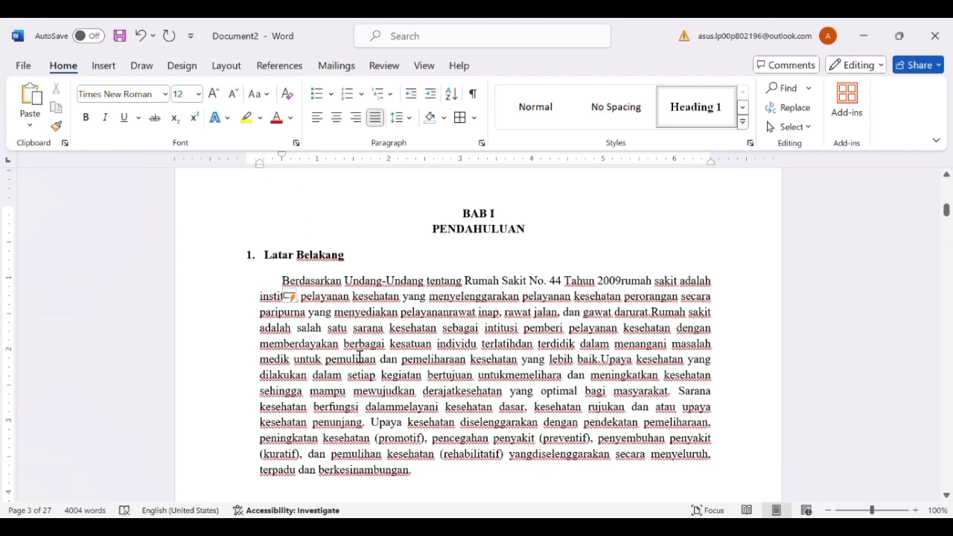
- Insert the missing space between "2009" and "rumah" in the first sentence under "Latar Belakang"
left_click(623, 282)
left_click(651, 313)
- Look over the "Latar Belakang" paragraph and the "Rumusan Masalah" section below it
key("Down")
key("Down")
key("Down")
key("Down")
key("Down")
key("Down")
key("Down")
key("Down")
key("Down")
key("Down")
key("Down")
key("Down")
key("Down")
key("Down")
key("Down")
key("Down")
key("Down")
key("Down")
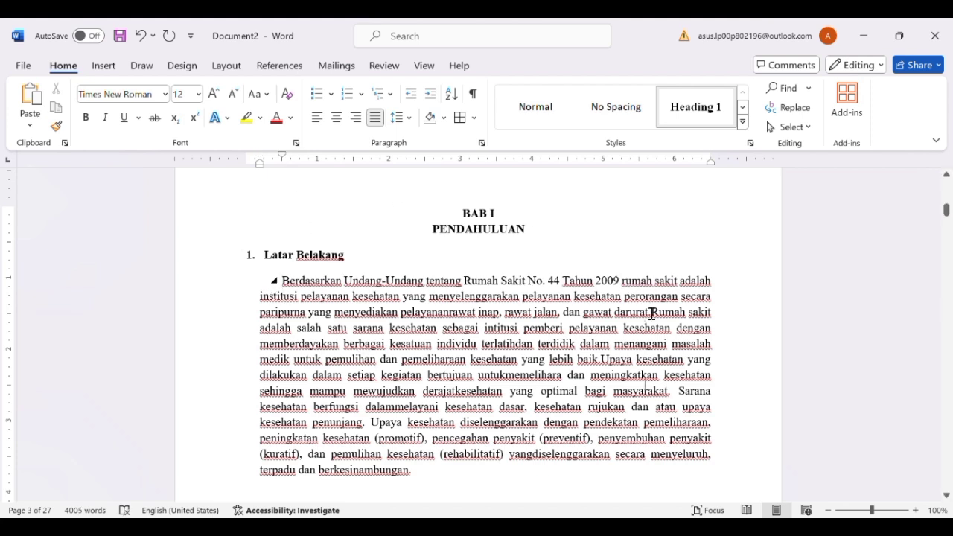
key("Up")
key("Up")
key("Up")
key("Up")
key("Up")
key("Up")
key("Up")
key("Up")
key("Up")
key("Up")
key("Up")
key("Up")
key("Up")
key("Up")
key("Up")
key("Up")
key("Up")
key("Up")
key("Up")
key("Up")
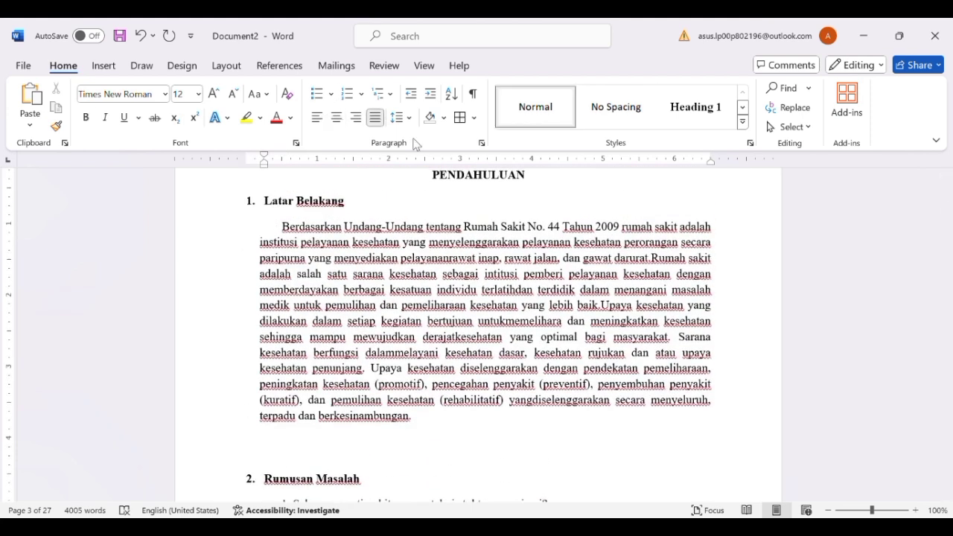
- Show the formatting marks and remove the blank paragraph above the "Rumusan Masalah" heading
key("ctrl+shift+8")
left_click(289, 445)
key("Delete")
scroll(419, 440, "down", 2)
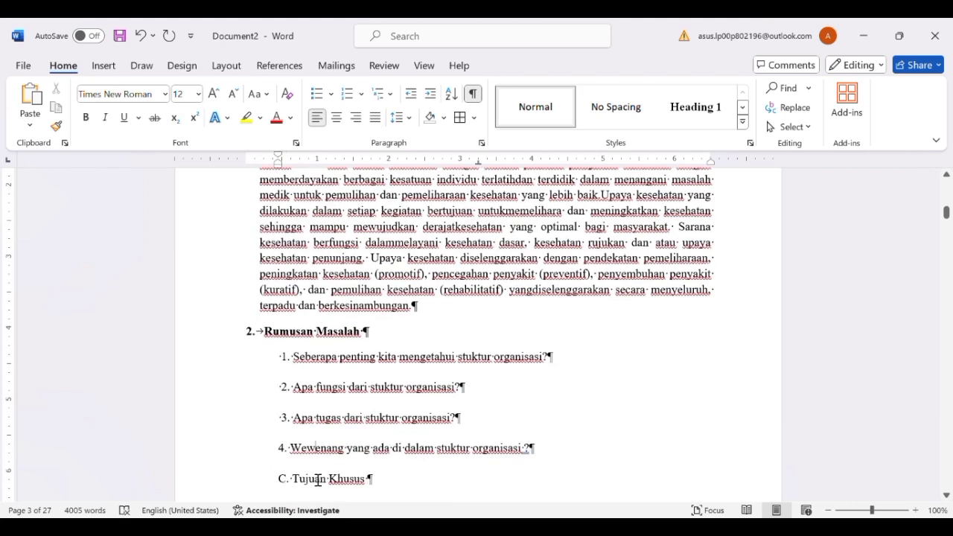
- Shift the four manually numbered questions under "Rumusan Masalah" to a left indent of 0.5 inch
left_click_drag(294, 363, 519, 451)
left_click(140, 38)
left_click(141, 38)
left_click(141, 41)
left_click(142, 41)
left_click(170, 36)
left_click(144, 40)
left_click(146, 39)
left_click(146, 40)
left_click(147, 41)
triple_click(289, 454)
left_click(314, 402)
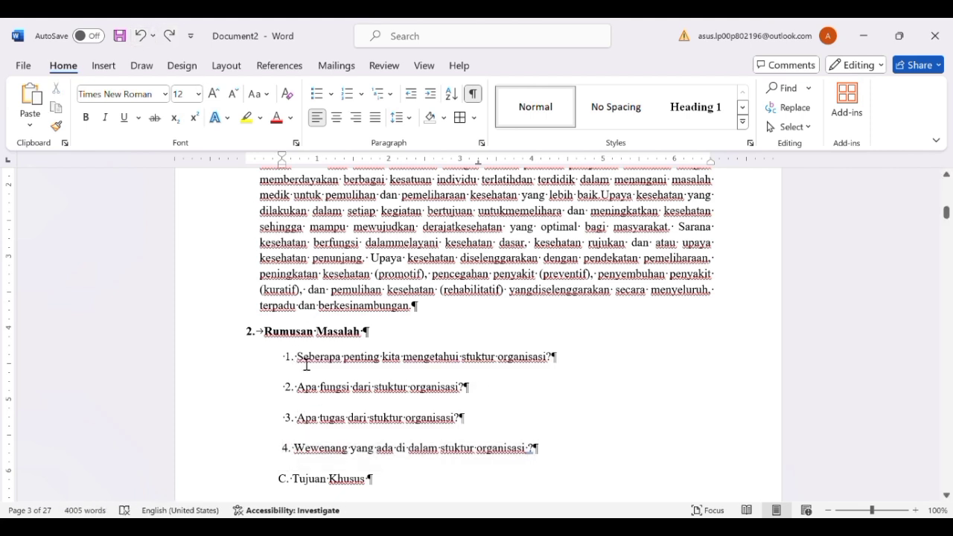
- Hide the formatting marks and replace the typed number of the first "Rumusan Masalah" question with automatic numbering starting at 1
left_click(474, 97)
key("BackSpace")
key("BackSpace")
left_click(347, 94)
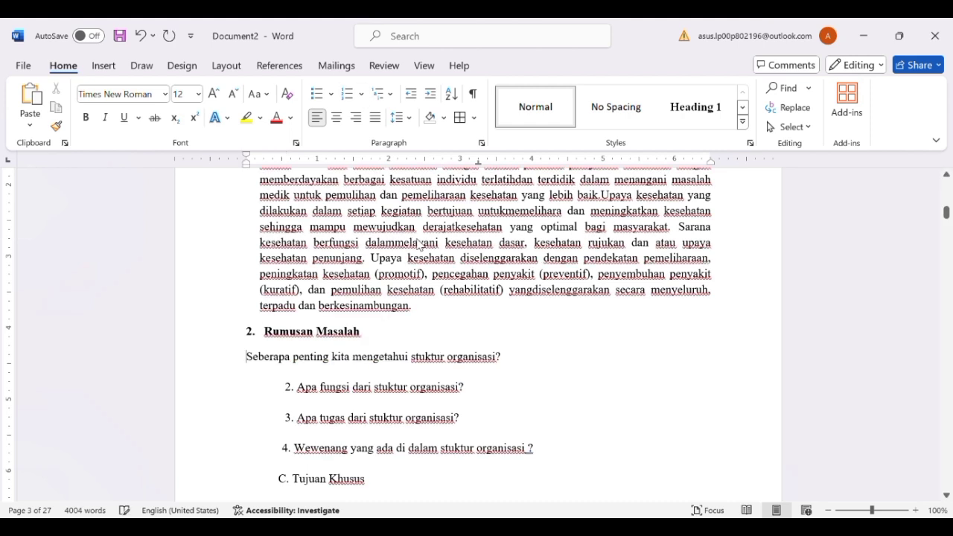
left_click(271, 359)
key("BackSpace")
type("1.")
- Replace the typed number before "Apa fungsi dari stuktur organisasi?" and join the question to the automatic list as item 2
left_click(303, 389)
key("BackSpace")
key("BackSpace")
key("BackSpace")
key("BackSpace")
type("2.")
key("BackSpace")
key("BackSpace")
key("BackSpace")
key("BackSpace")
key("BackSpace")
key("BackSpace")
key("BackSpace")
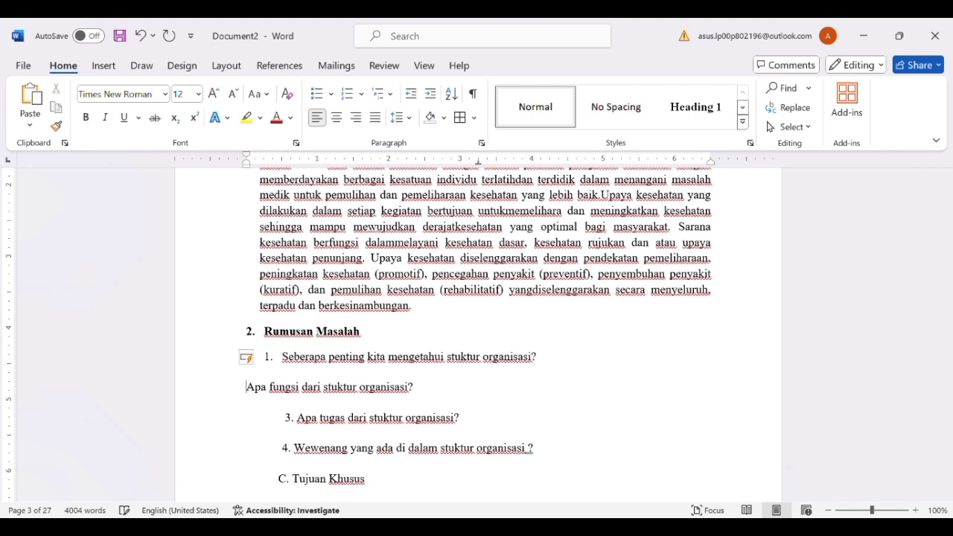
key("Return")
- Remove the typed number before "Apa tugas dari stuktur organisasi?" and make the question item 3 of the automatic list
left_click(300, 415)
key("BackSpace")
key("BackSpace")
key("BackSpace")
key("BackSpace")
key("BackSpace")
key("BackSpace")
key("BackSpace")
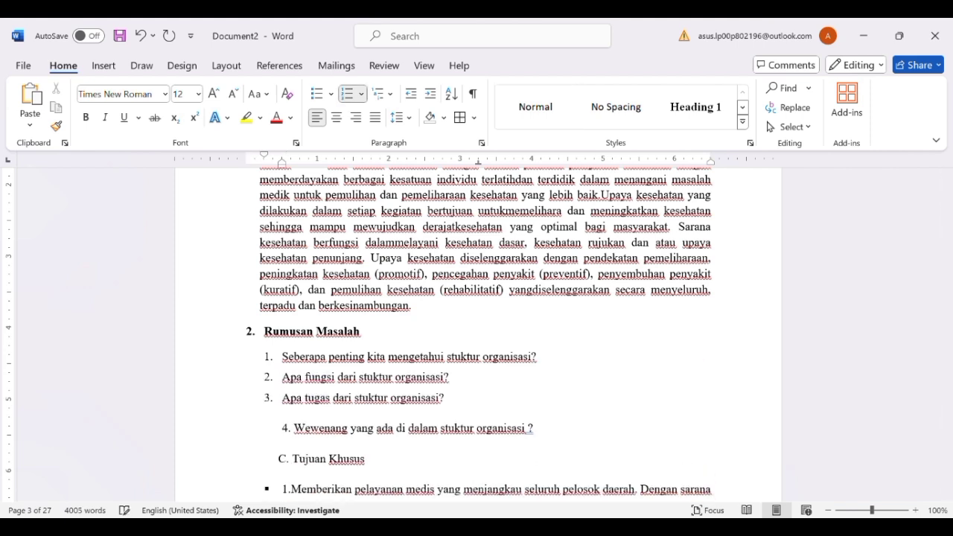
- Remove the typed number before the "Wewenang" question and make it item 4 of the automatic list
left_click(294, 438)
key("BackSpace")
key("BackSpace")
key("BackSpace")
key("BackSpace")
key("BackSpace")
key("Return")
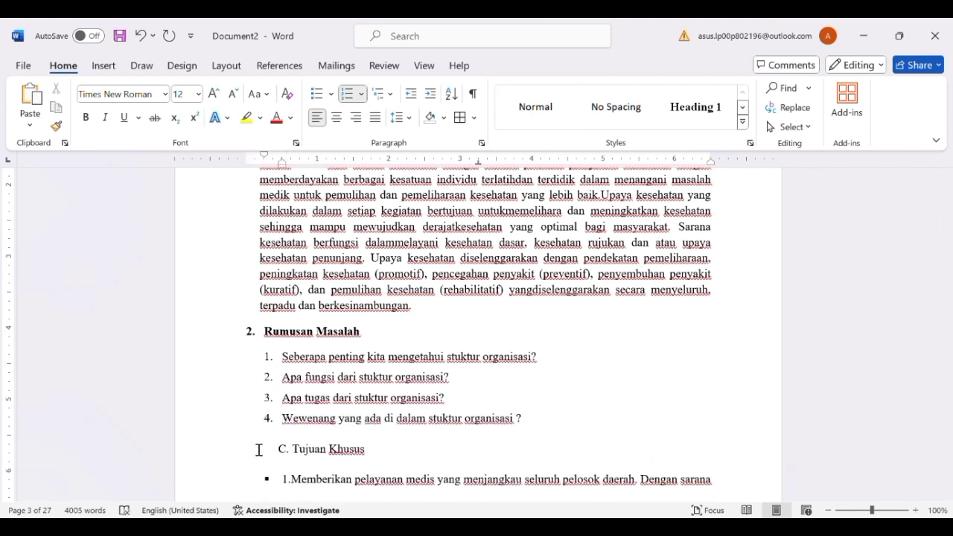
- Replace the typed "C." before "Tujuan Khusus" with the automatic number 3
left_click(295, 451)
key("BackSpace")
key("BackSpace")
key("BackSpace")
key("BackSpace")
key("Return")
type("3.")
- Make the "Tujuan Khusus" heading bold and move its number to the left margin with the text at 0.25 inch
left_click_drag(282, 441, 361, 441)
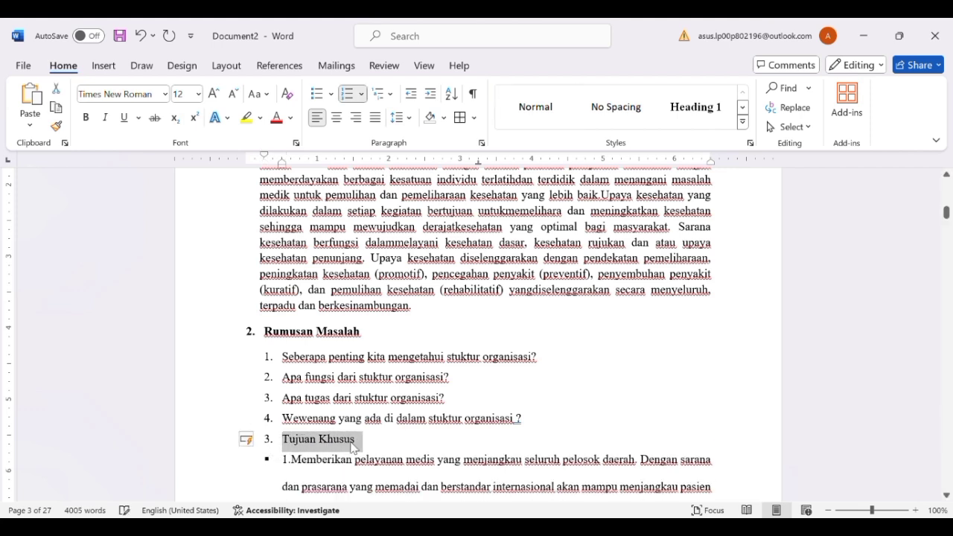
key("ctrl+b")
left_click_drag(283, 166, 266, 168)
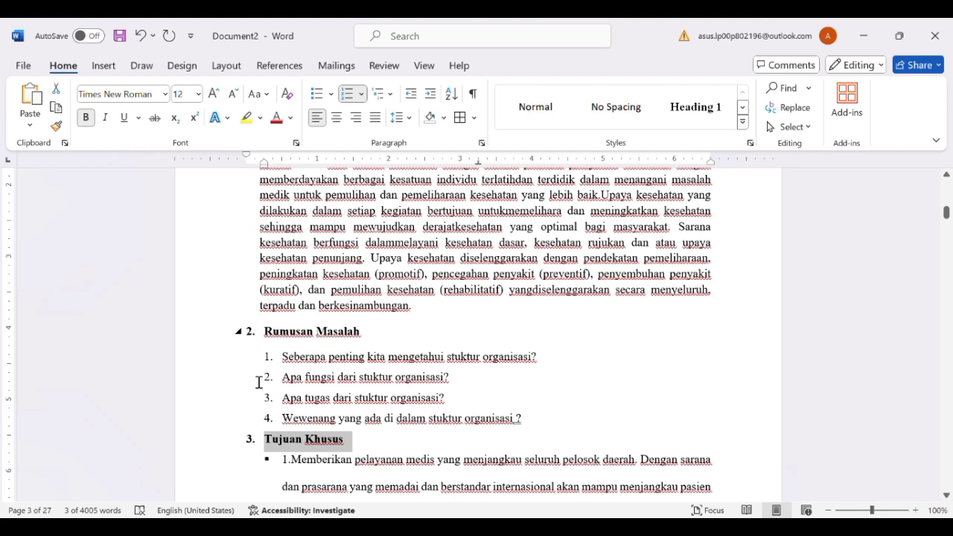
- Replace the bullet and typed "1." of the first "Tujuan Khusus" item with an automatic list number
left_click(387, 454)
scroll(385, 453, "down", 3)
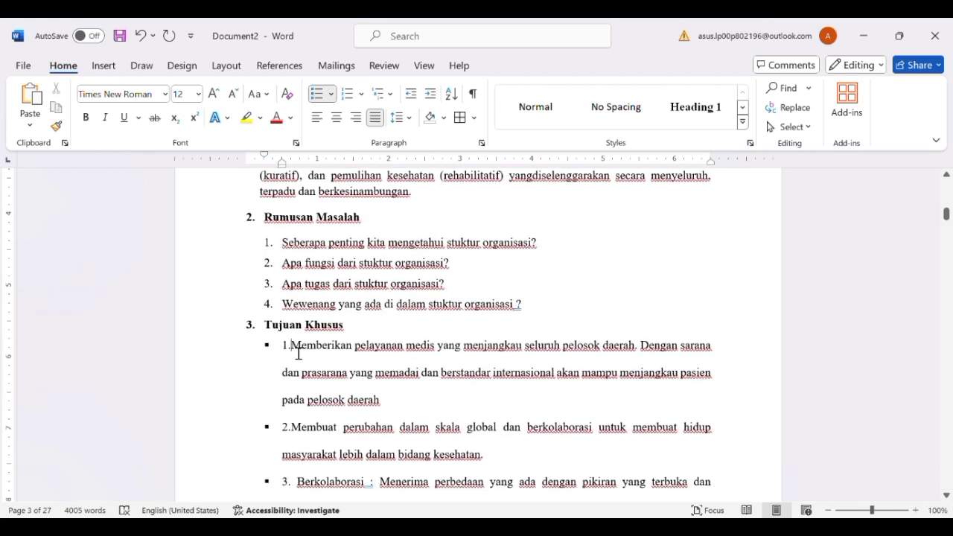
scroll(348, 370, "down", 9)
left_click(349, 392)
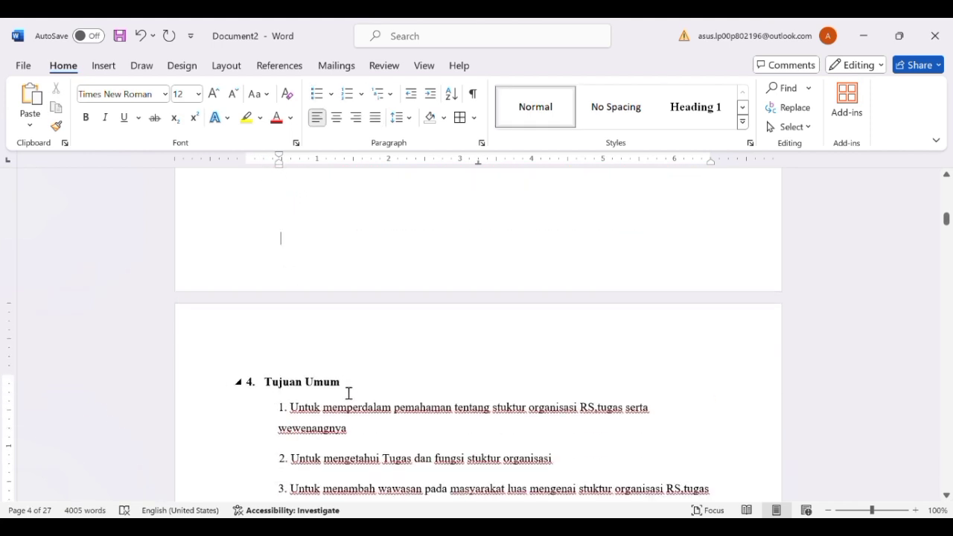
scroll(349, 392, "up", 7)
left_click(294, 237)
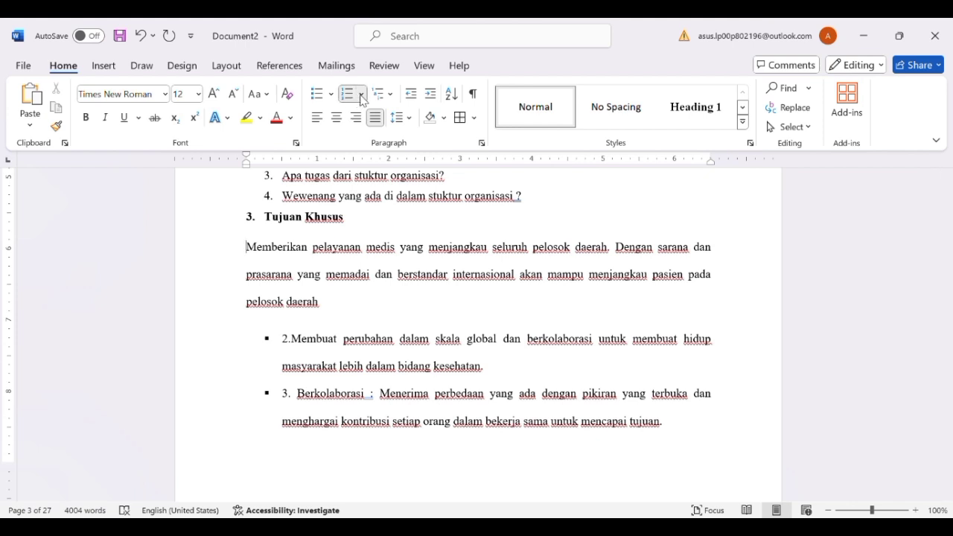
key("ctrl+z")
- Replace the bullets and typed numbers of the "Membuat perubahan" and "Berkolaborasi" items with automatic numbers 2 and 3
left_click(301, 322)
key("BackSpace")
key("BackSpace")
key("BackSpace")
key("BackSpace")
key("Return")
left_click(291, 373)
key("BackSpace")
key("BackSpace")
key("BackSpace")
key("BackSpace")
key("Return")
- Look over the end of the "Tujuan Khusus" list and the "Tujuan Umum" section on the following page
scroll(400, 277, "down", 3)
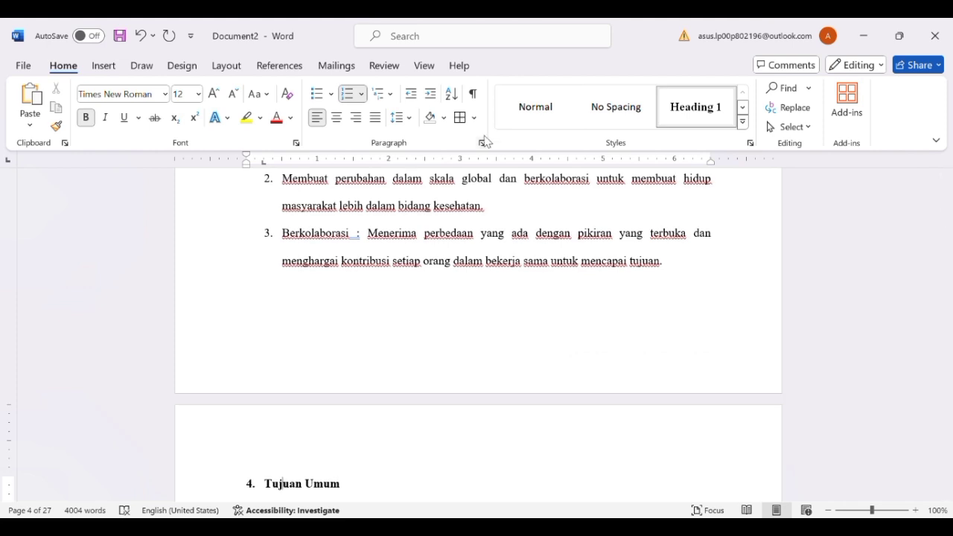
scroll(400, 277, "up", 3)
scroll(398, 276, "down", 4)
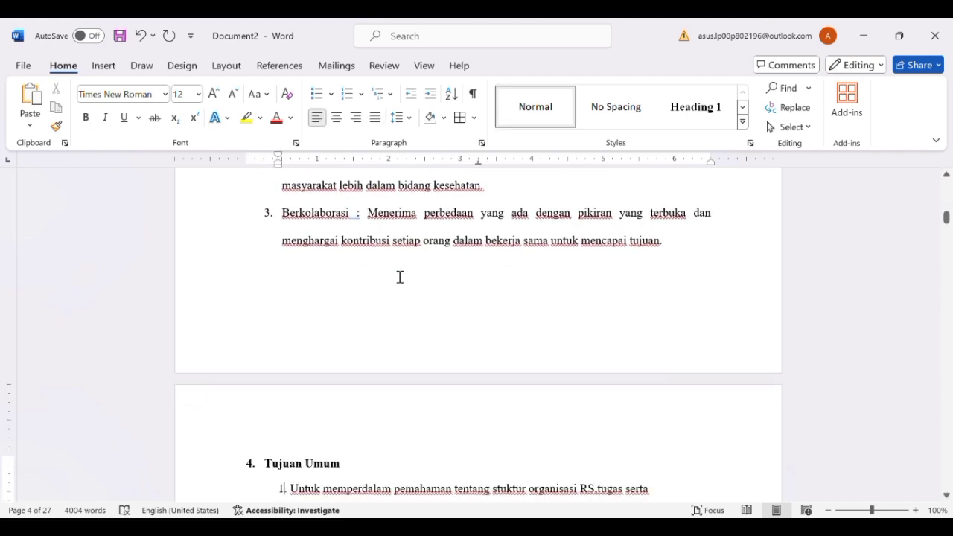
scroll(350, 282, "up", 3)
left_click(257, 206)
key("Down")
key("Down")
key("Down")
key("Down")
key("Down")
key("Down")
key("Down")
key("Down")
key("Down")
key("Down")
key("Down")
key("Down")
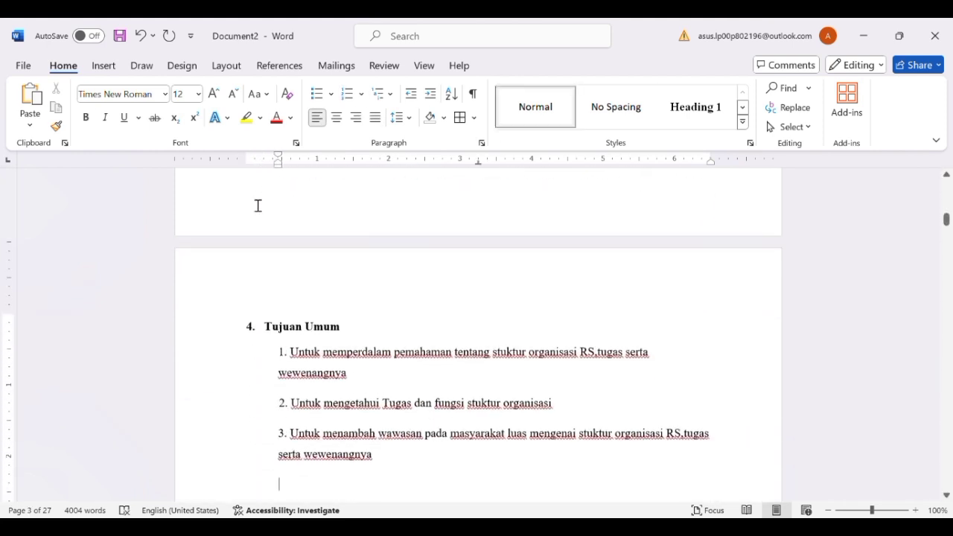
- Convert the first "Tujuan Umum" item to automatic number 1, non-bold, with its number at 0.25 inch and text at 0.5 inch
scroll(293, 337, "down", 1)
key("BackSpace")
key("BackSpace")
key("BackSpace")
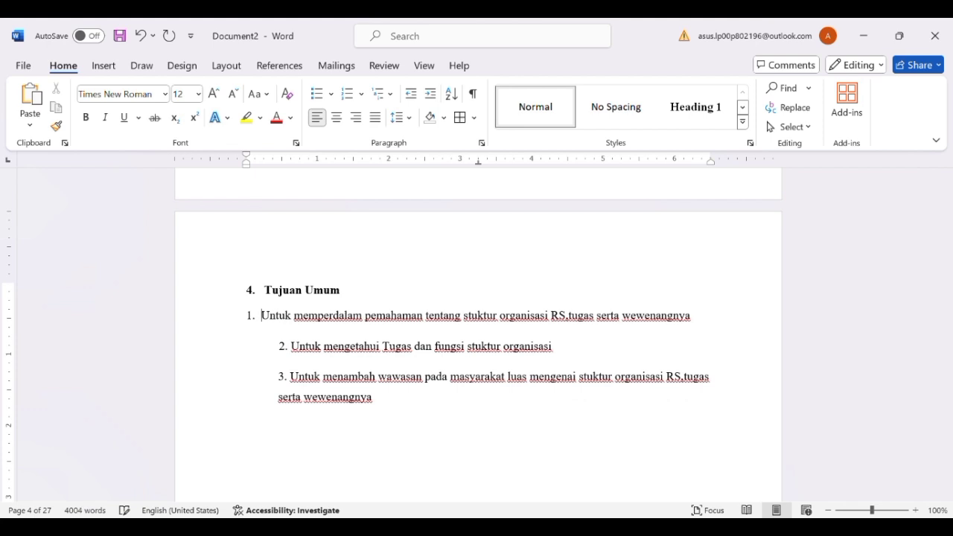
key("Return")
key("Tab")
left_click(357, 336, "shift")
key("ctrl+shift+c")
key("ctrl+b")
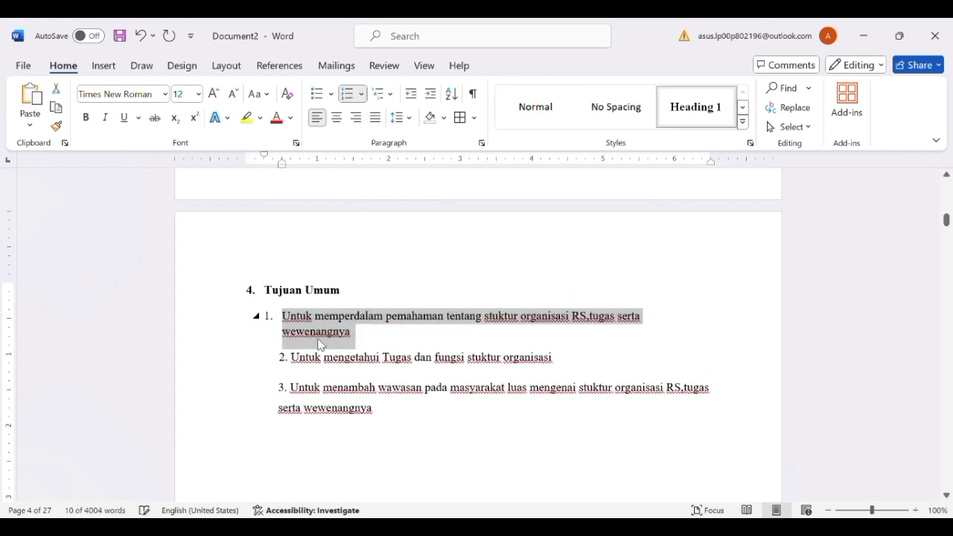
- Apply the first item's list formatting to "Untuk mengetahui Tugas dan fungsi stuktur organisasi" as non-bold item 2
left_click(303, 365)
key("ctrl+shift+v")
left_click_drag(286, 360, 538, 392)
key("ctrl+b")
key("ctrl+b")
- Remove the typed number from the "Untuk menambah wawasan" item and apply the copied list formatting to make it item 3
left_click(292, 384)
key("BackSpace")
key("BackSpace")
key("BackSpace")
key("ctrl+shift+v")
- Adjust the blank lines between the "Tujuan Umum" list and the "BAB II" title so the chapter starts on a new page
left_click(414, 412)
scroll(415, 413, "down", 5)
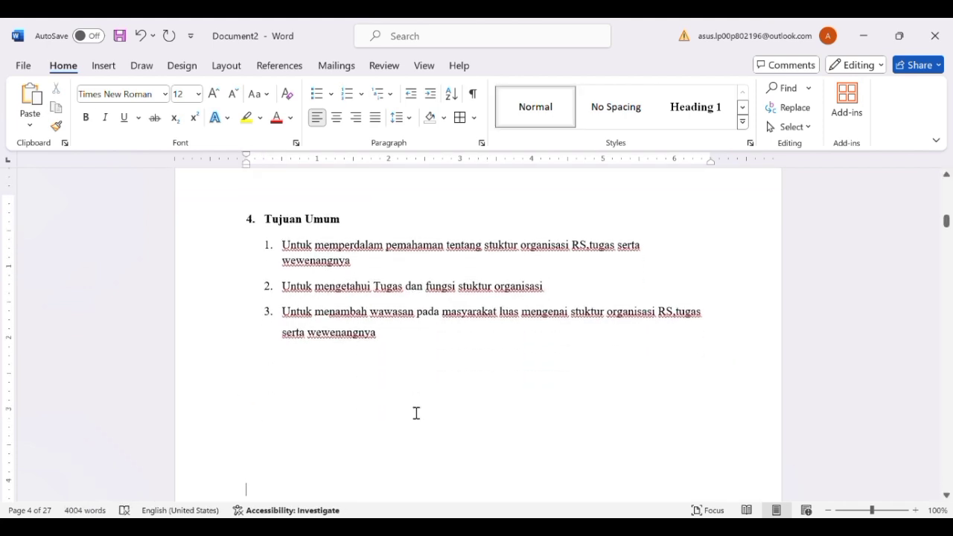
left_click(449, 360)
key("Return")
key("Return")
key("Return")
key("Return")
key("Return")
key("Return")
key("Return")
key("Return")
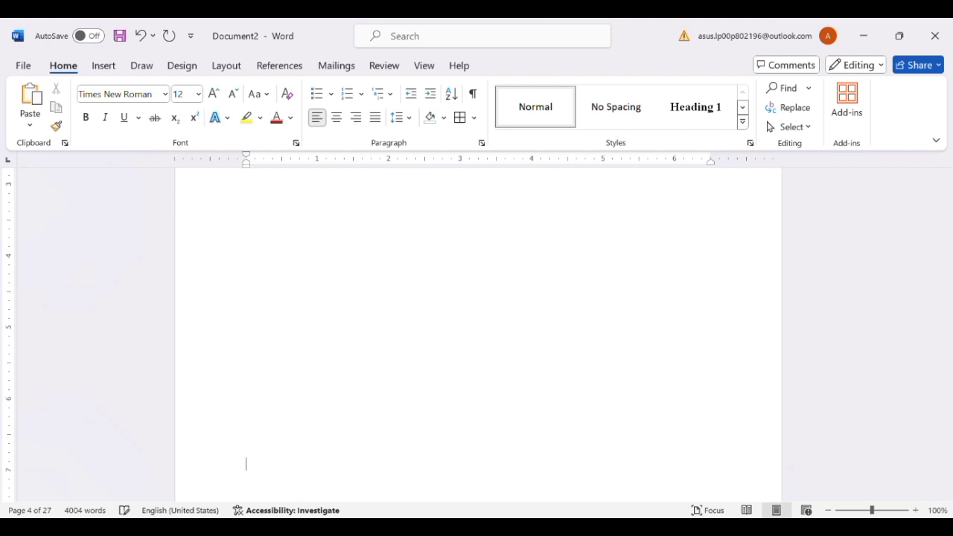
key("BackSpace")
key("BackSpace")
key("BackSpace")
key("BackSpace")
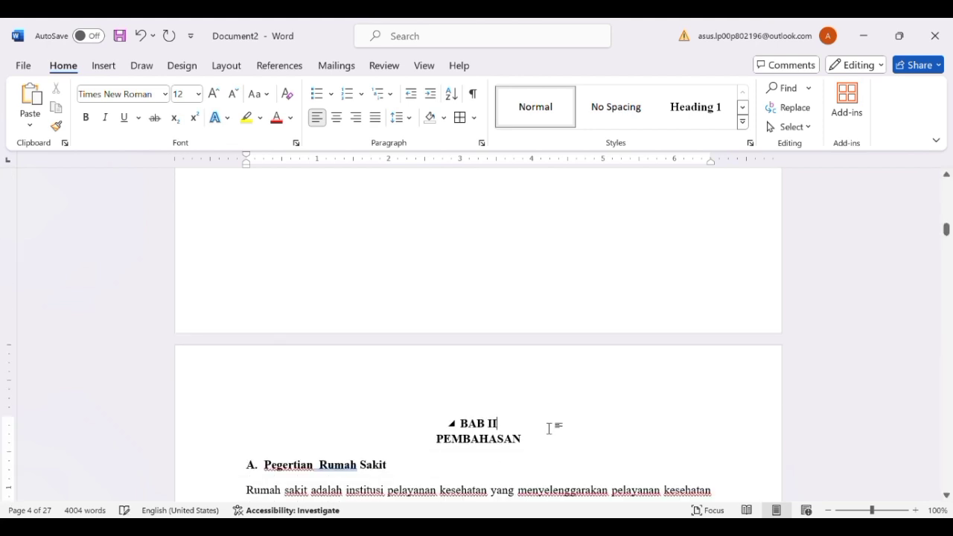
scroll(553, 427, "down", 3)
left_click(363, 255)
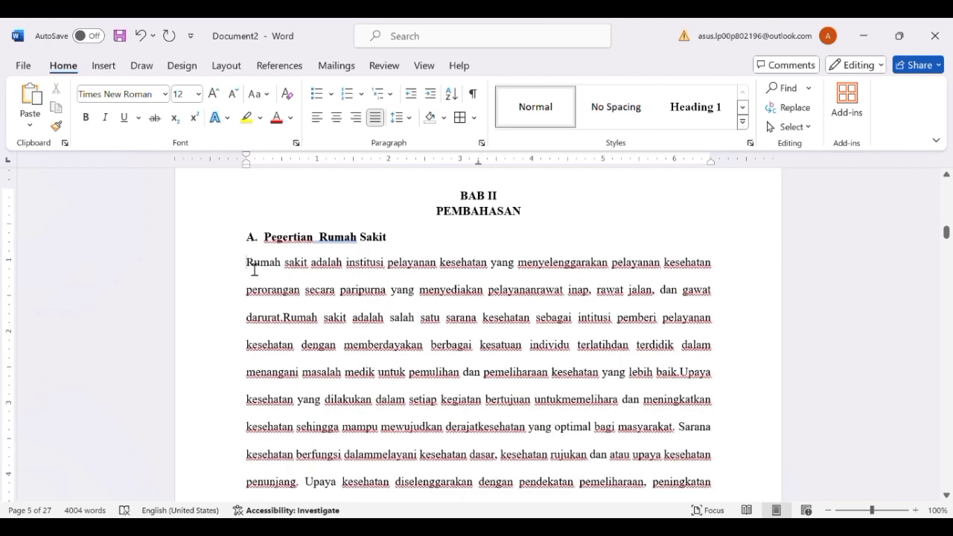
key("Tab")
key("Tab")
key("Tab")
key("Tab")
key("Tab")
key("Tab")
key("Tab")
left_click_drag(478, 160, 482, 161)
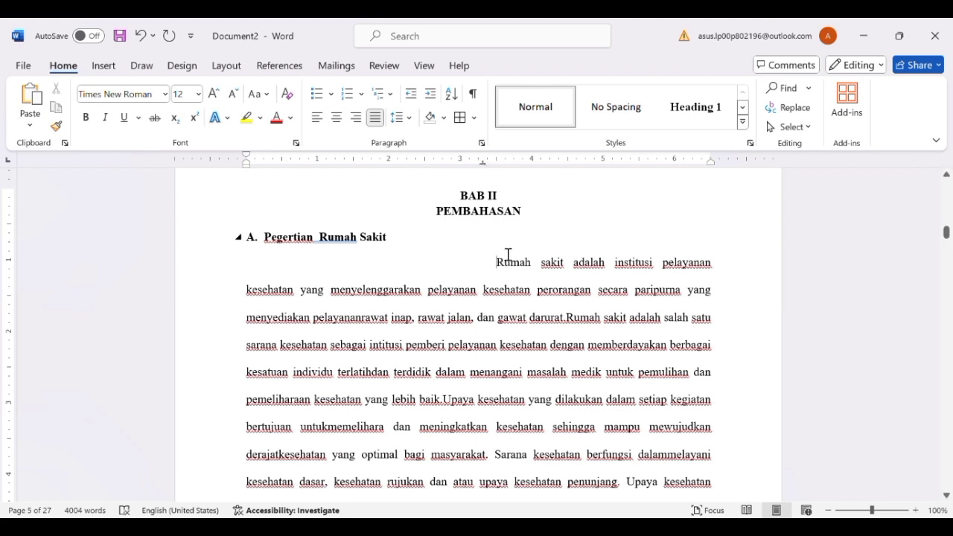
key("BackSpace")
key("BackSpace")
key("BackSpace")
key("BackSpace")
key("BackSpace")
key("BackSpace")
key("BackSpace")
- Add a tab stop at 0.5 inch and indent the first line of the "Pegertian Rumah Sakit" paragraph to it
left_click(282, 161)
key("Tab")
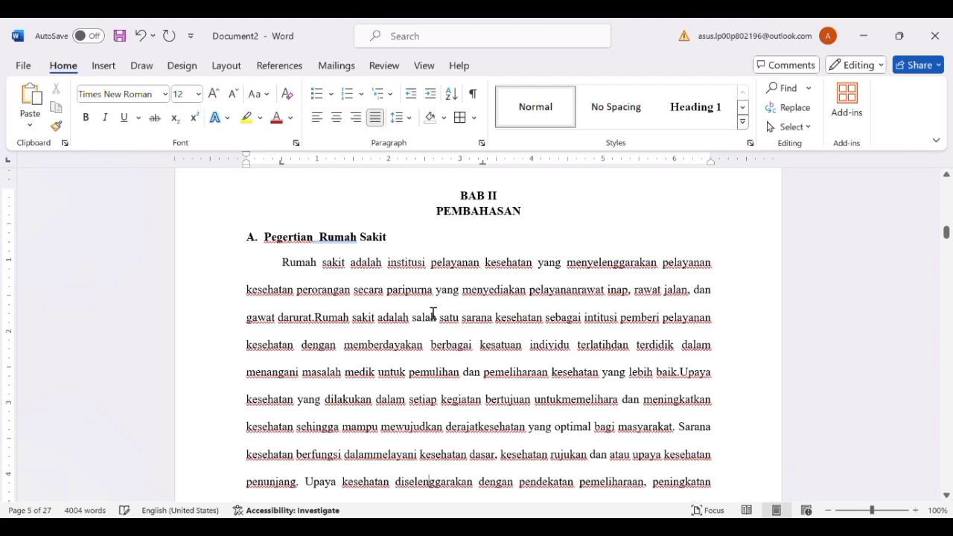
- Remove the blank line between the "Pegertian Rumah Sakit" paragraph and the "Fungsi dan Tugas Rumah Sakit" heading
key("Down")
key("Down")
key("Down")
key("Down")
key("Down")
key("Down")
left_click(257, 432)
key("BackSpace")
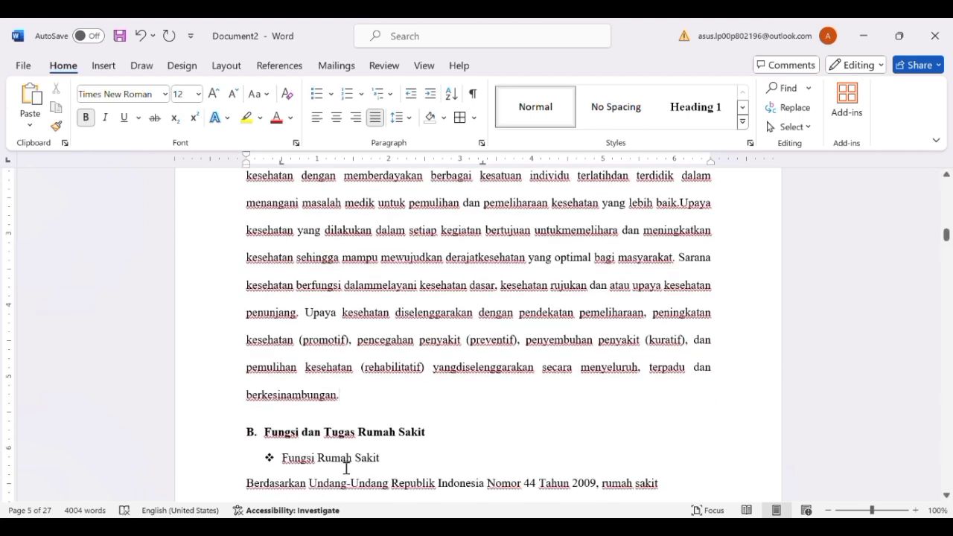
- Justify the "Berdasarkan Undang-Undang Republik Indonesia Nomor 44 Tahun 2009" paragraph under "Fungsi Rumah Sakit"
key("Down")
key("Down")
key("Down")
key("Down")
key("Down")
key("Down")
key("Down")
left_click(277, 296)
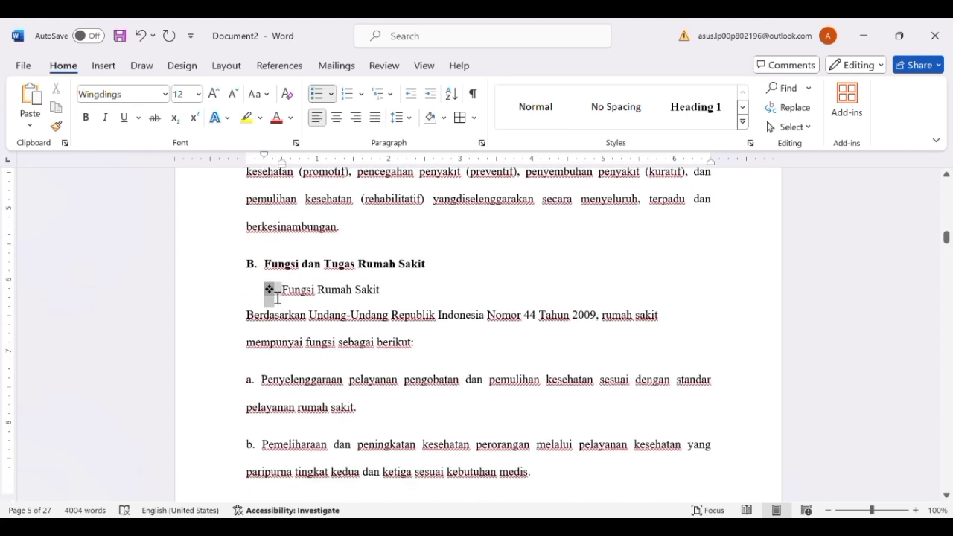
left_click_drag(423, 348, 351, 344)
left_click(376, 122)
left_click(331, 296)
left_click(368, 353)
- Replace the bullet before "Fungsi Rumah Sakit" with the number 1
left_click(289, 298)
left_click_drag(288, 300, 382, 299)
left_click(374, 297)
left_click(289, 297)
key("BackSpace")
key("BackSpace")
type("1.")
left_click_drag(263, 329, 343, 344)
left_click(366, 351)
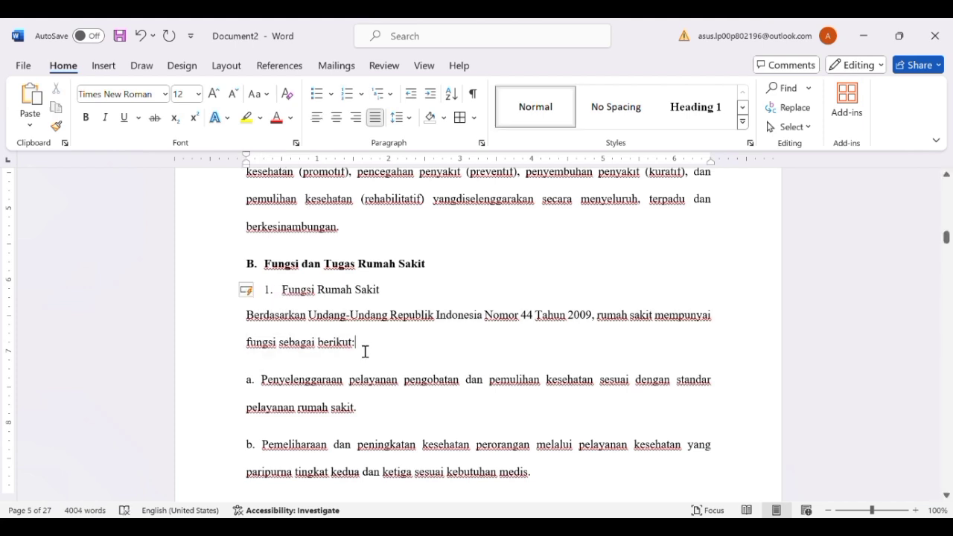
- Replace the typed letters on the "Penyelenggaraan pelayanan" and "Pemeliharaan" paragraphs with automatic lettered list items a and b
key("BackSpace")
key("BackSpace")
key("BackSpace")
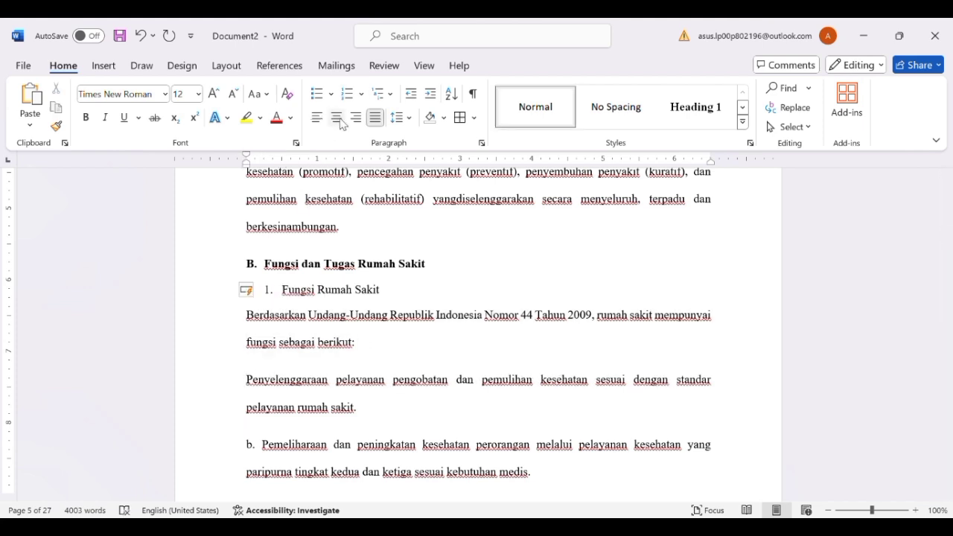
left_click(360, 95)
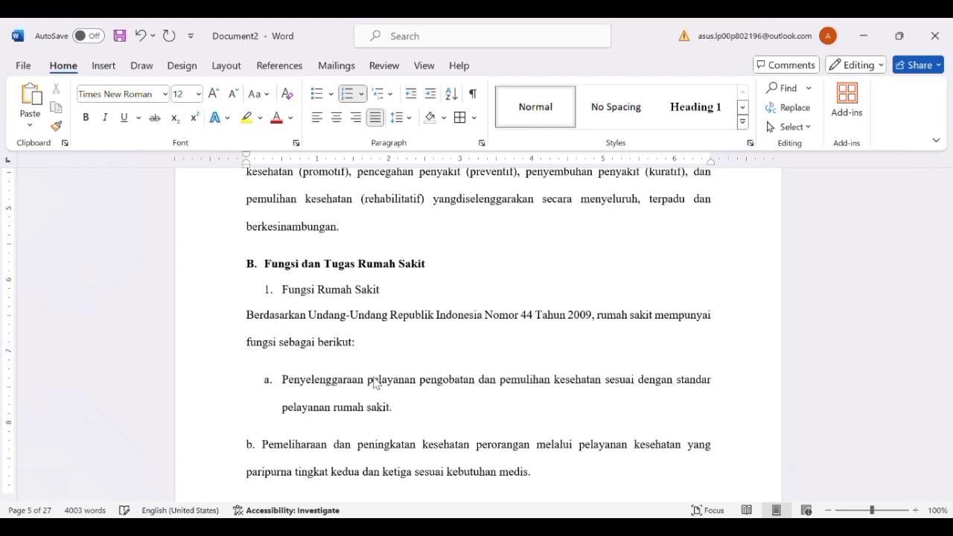
left_click(262, 446)
key("BackSpace")
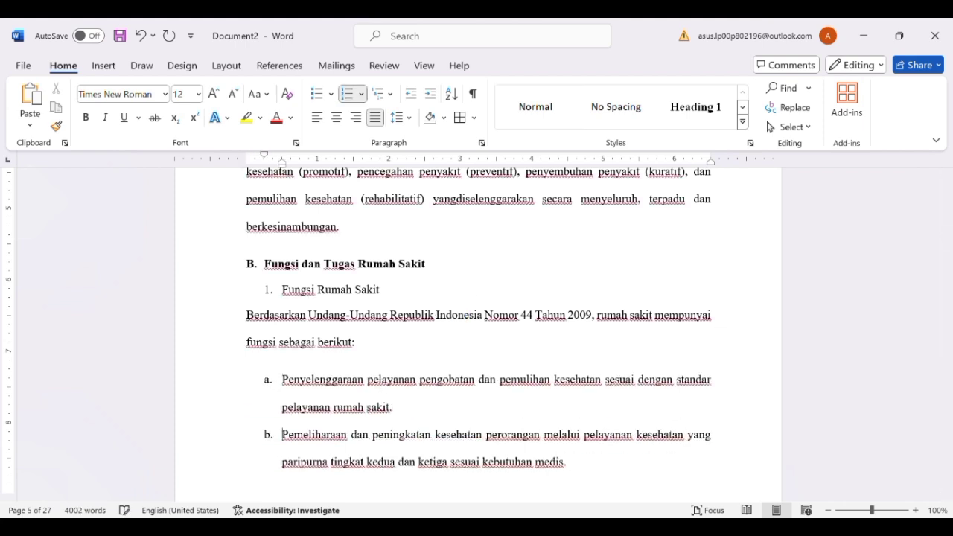
- Remove the typed "c." from "Penyelenggaraan pendidikan dan pelatihan" and make it item c of the lettered list
scroll(261, 447, "down", 3)
left_click(257, 447)
key("BackSpace")
key("BackSpace")
key("BackSpace")
type("c.")
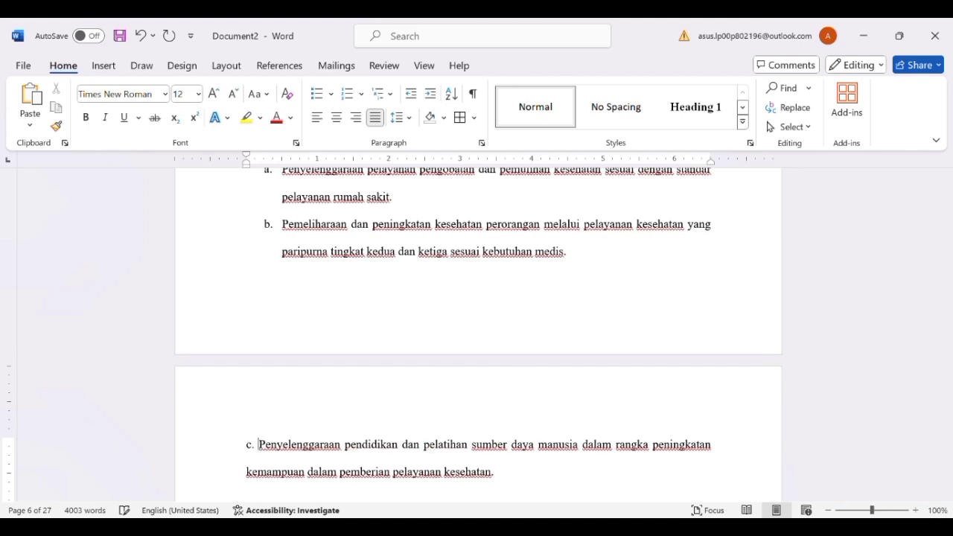
key("BackSpace")
key("BackSpace")
key("BackSpace")
key("BackSpace")
key("Return")
- Remove the typed letter from "Penyelenggaraan penelitian dan pengembangan" and make it item d of the same list
key("Down")
key("Down")
key("Down")
key("Down")
left_click(258, 418)
key("BackSpace")
key("BackSpace")
key("BackSpace")
key("BackSpace")
key("Return")
key("Down")
key("Down")
key("Down")
key("Down")
left_click(403, 326)
- Check the layout of list items c and d and of the "Menurut Permenkes RI" line below them
scroll(407, 389, "up", 5)
scroll(407, 388, "down", 4)
key("Up")
key("Up")
key("Up")
key("Up")
key("Up")
key("Up")
key("Up")
key("Up")
key("Up")
key("Up")
key("Up")
key("Up")
left_click_drag(290, 390, 549, 436)
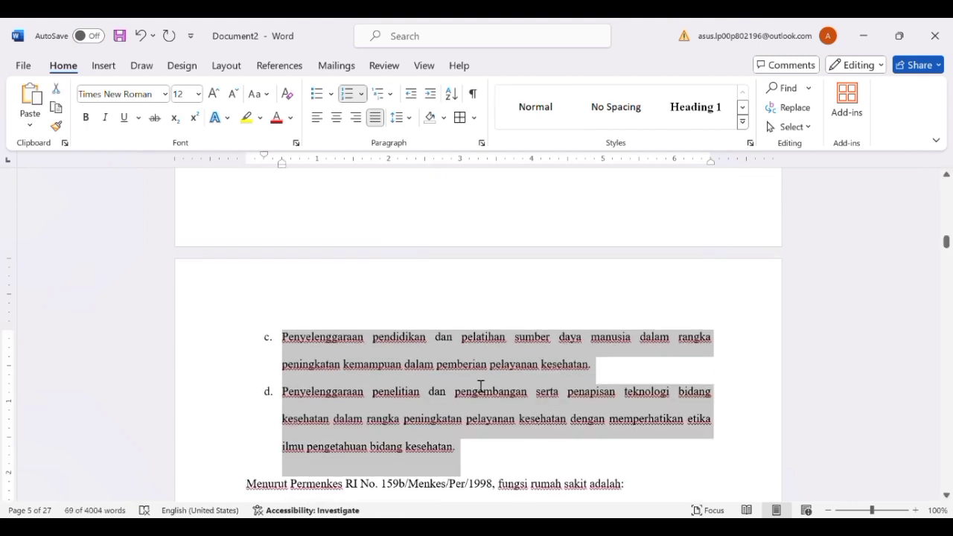
key("Down")
key("Down")
key("Down")
key("Down")
key("Down")
left_click_drag(264, 338, 606, 345)
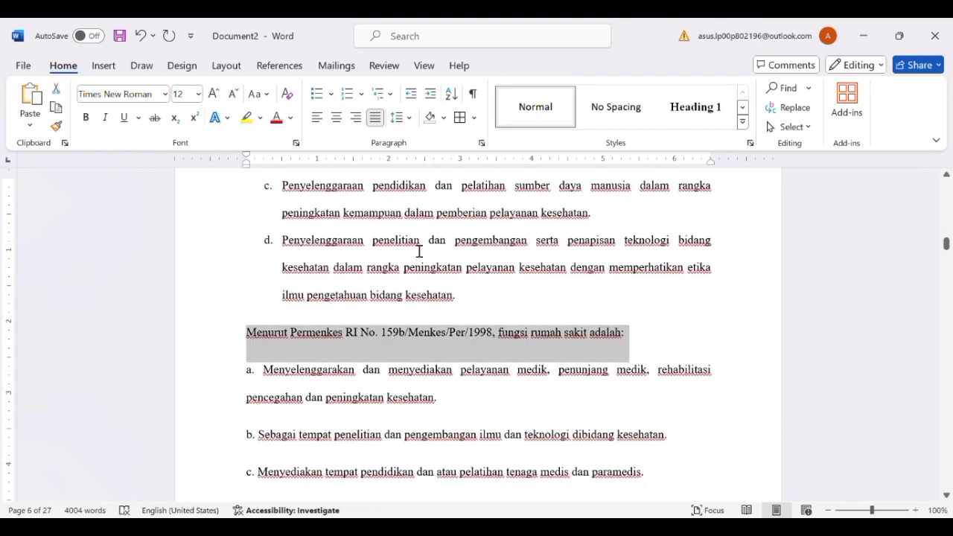
- Turn the "Menyelenggarakan" and "Sebagai tempat penelitian" paragraphs under "Menurut Permenkes RI" into lettered list items a and b without typed letters
left_click(276, 372)
key("BackSpace")
key("BackSpace")
key("BackSpace")
left_click(347, 93)
left_click(259, 442)
key("BackSpace")
key("BackSpace")
key("BackSpace")
key("BackSpace")
key("Return")
- Remove the typed letter from "Menyediakan tempat pendidikan" and make it item c of the "Menurut Permenkes RI" list
left_click(258, 463)
key("BackSpace")
key("BackSpace")
key("BackSpace")
key("BackSpace")
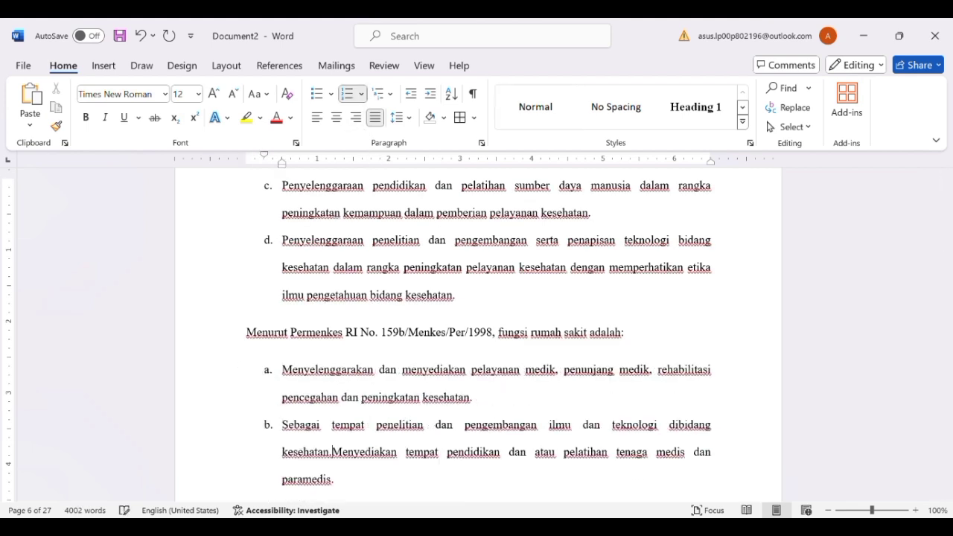
key("Return")
key("Down")
key("Down")
- Replace the bullet before "Tugas Rumah Sakit" with the number 2, matching the numbering of "Fungsi Rumah Sakit"
left_click(380, 457)
left_click(278, 455)
left_click(303, 343)
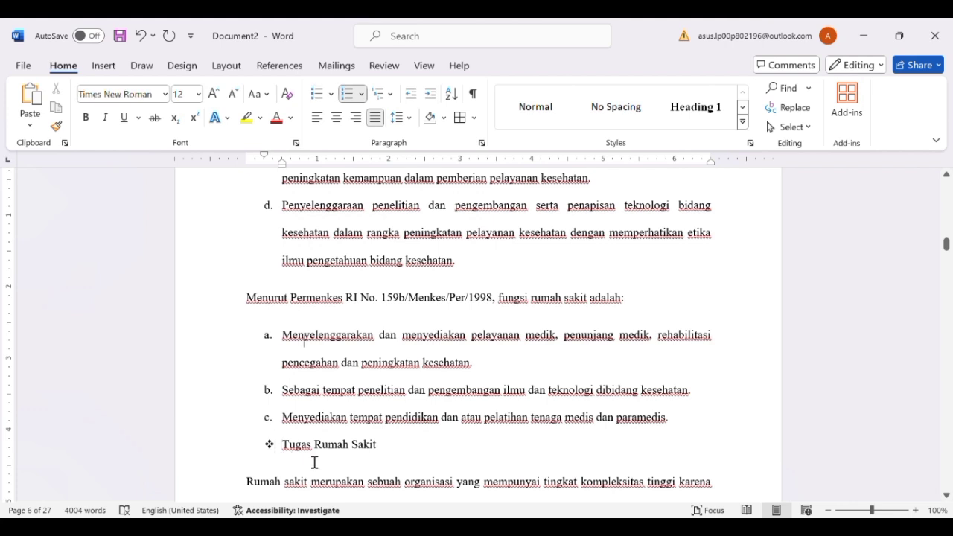
scroll(314, 462, "up", 6)
left_click(383, 260)
left_click(380, 242)
scroll(368, 425, "down", 5)
scroll(367, 425, "down", 2)
left_click(368, 425)
left_click(283, 385)
key("BackSpace")
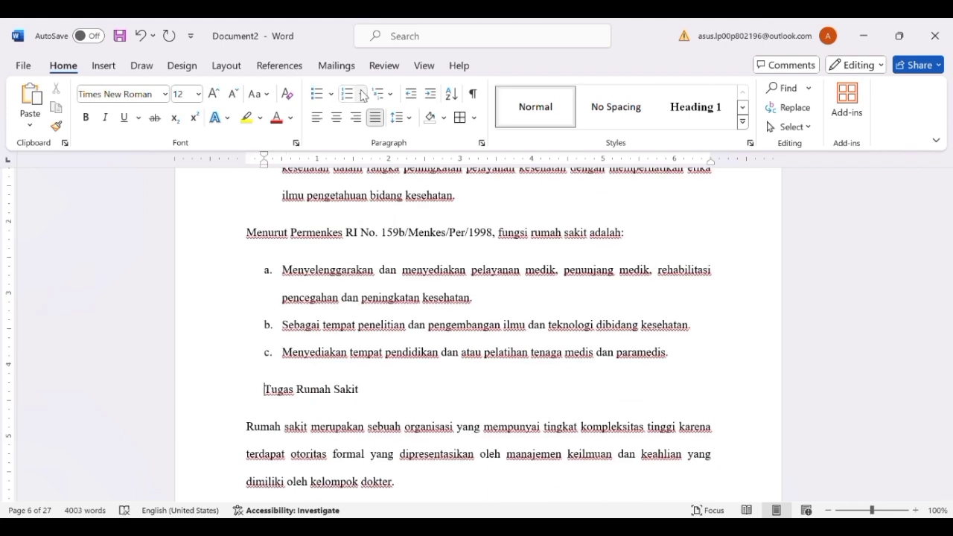
left_click(359, 94)
- Compare the indents of section B and reduce the indent of "Tugas Rumah Sakit" to about 0.25 inch
scroll(372, 418, "up", 10)
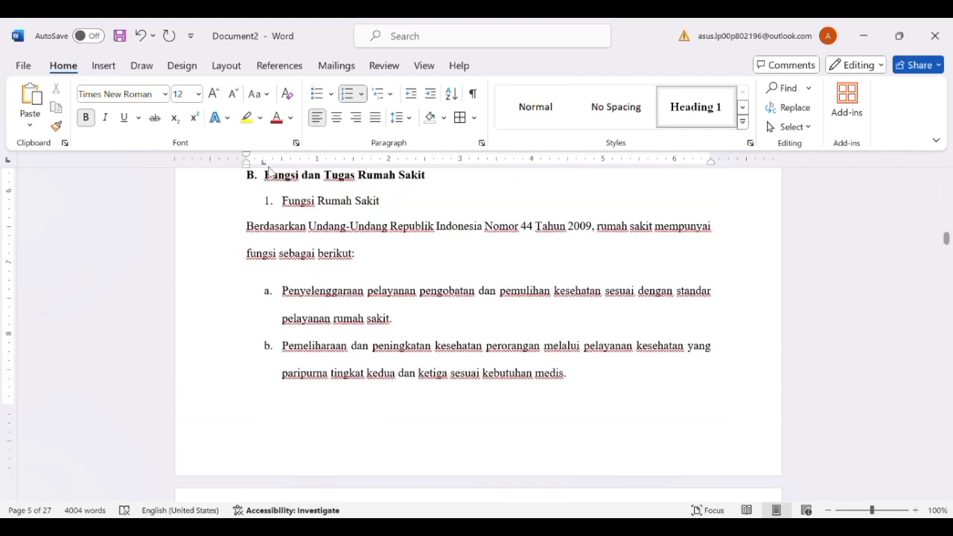
scroll(285, 295, "down", 2)
scroll(284, 295, "down", 5)
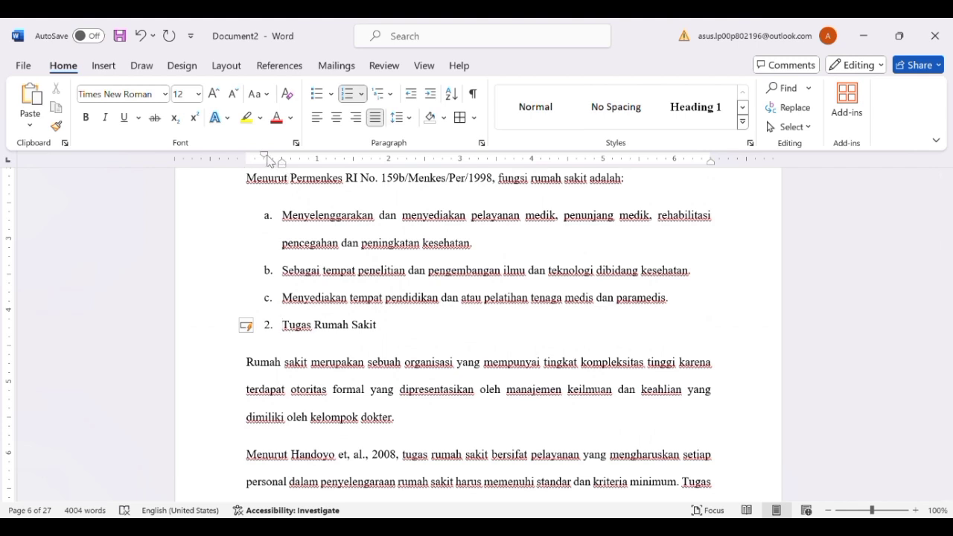
left_click_drag(282, 163, 265, 167)
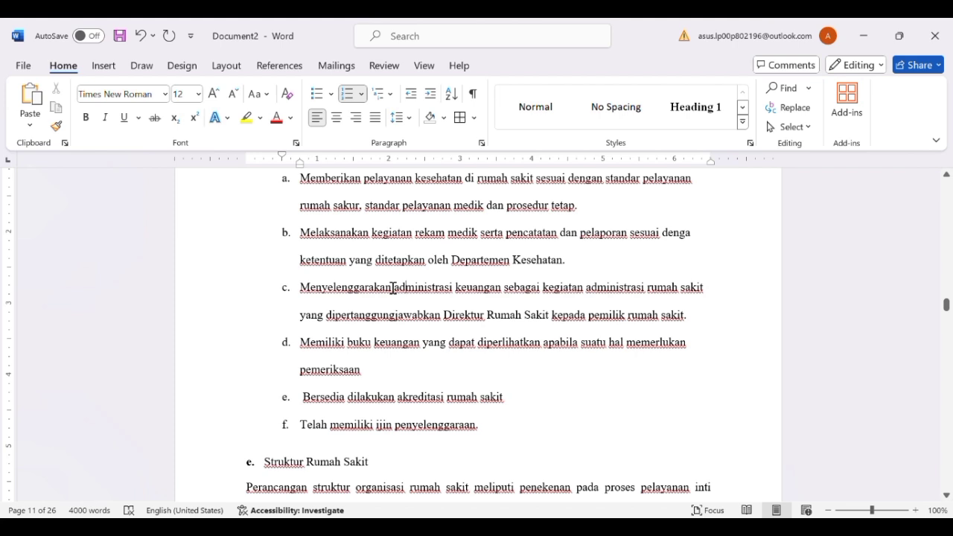
- Review the document's heading outline, visiting the "Struktur Rumah Sakit" and "Fungsi dan Tugas Rumah Sakit" sections, then close the outline
key("ctrl+f")
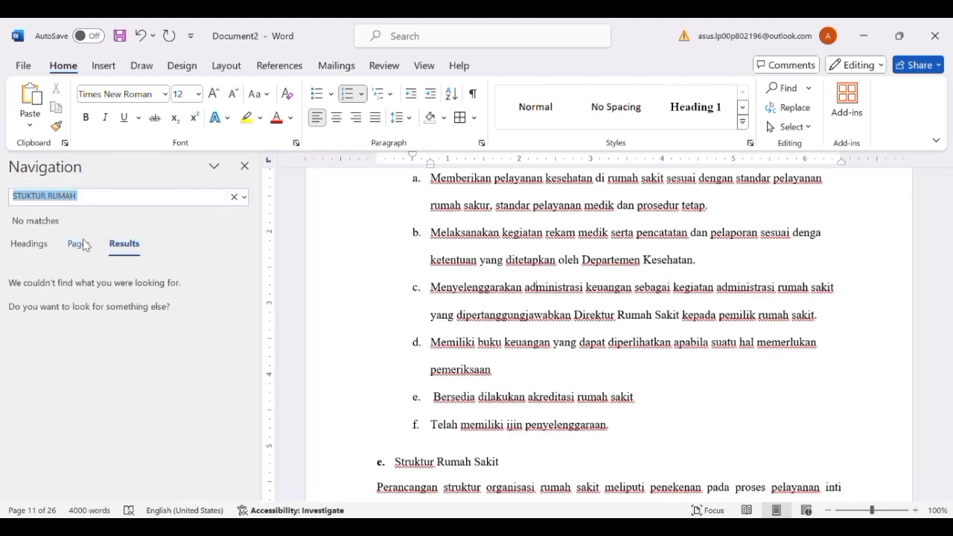
left_click(37, 245)
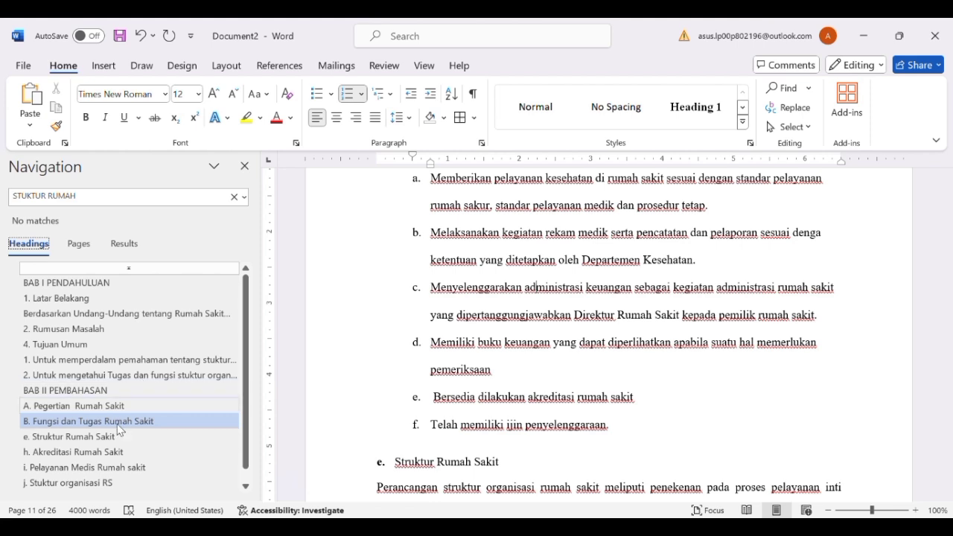
left_click(80, 442)
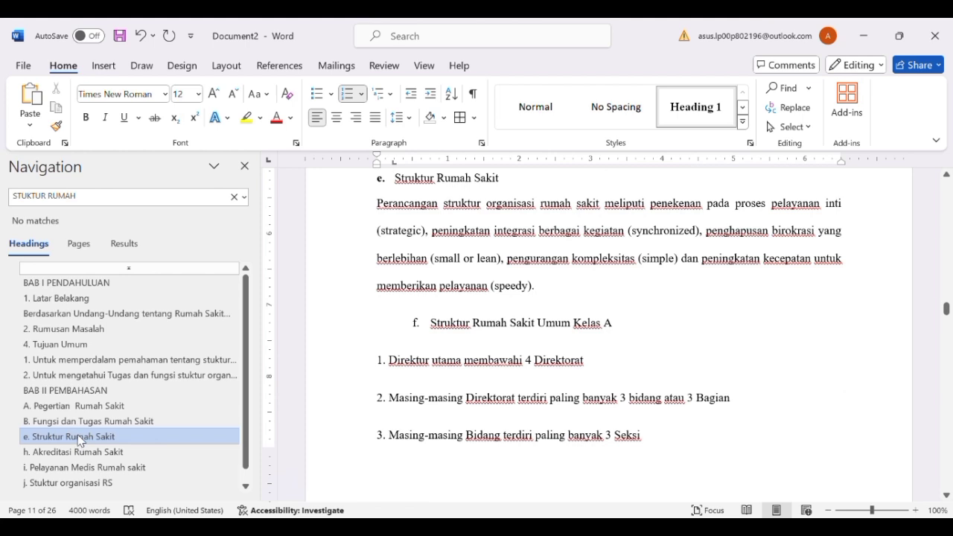
left_click(86, 421)
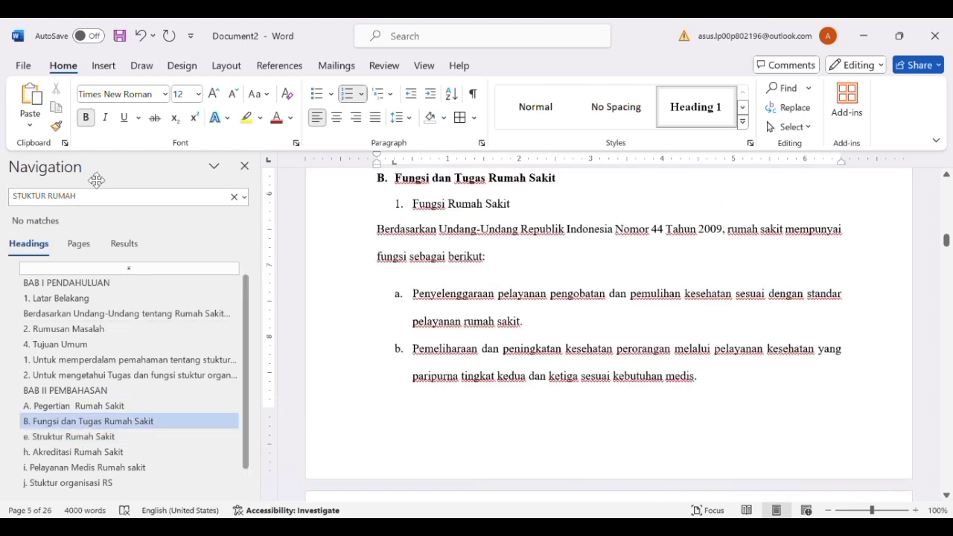
left_click(112, 420)
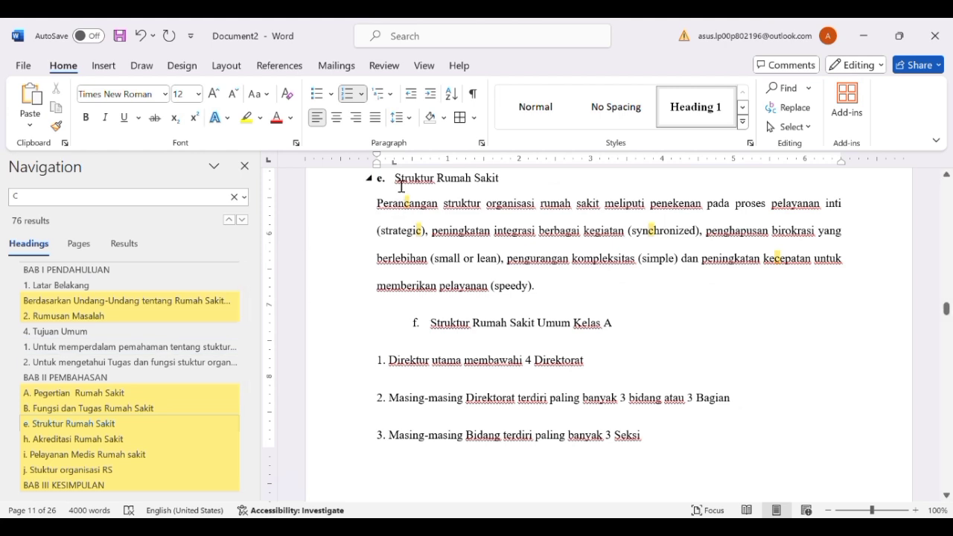
key("BackSpace")
key("BackSpace")
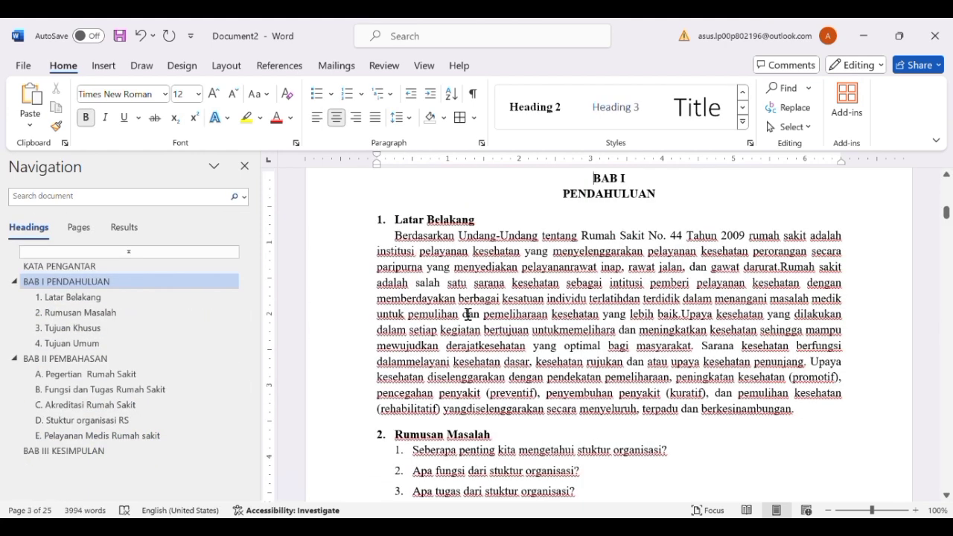
left_click(467, 314)
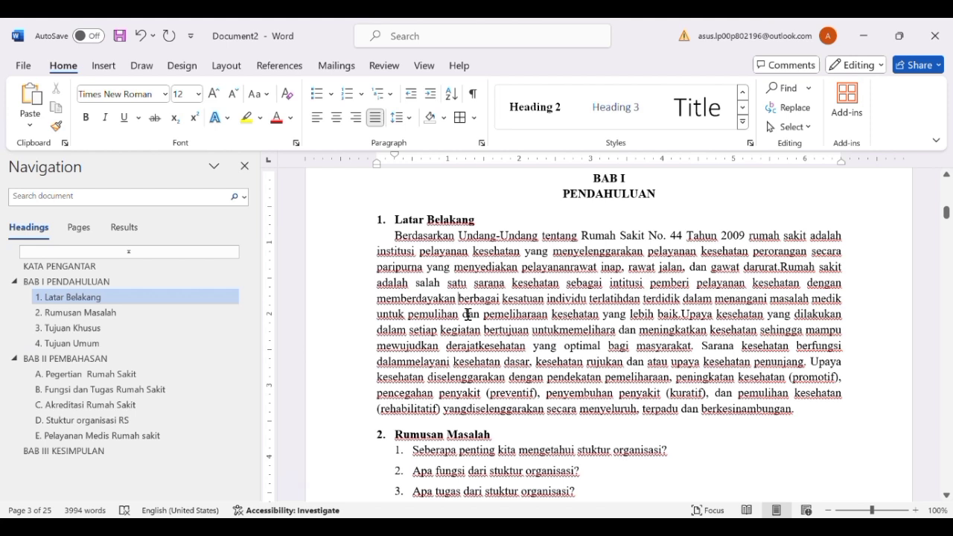
left_click(245, 167)
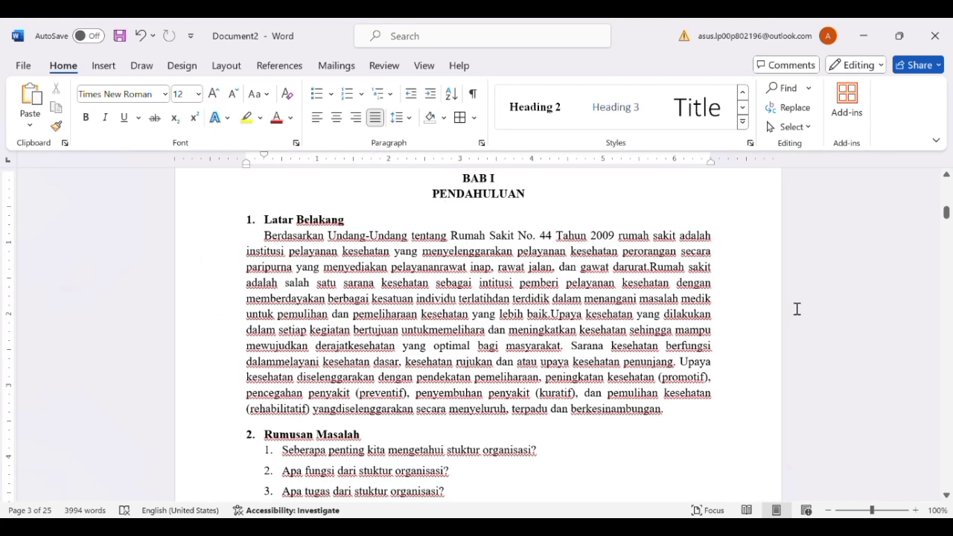
- Set the line spacing of the entire document to 1.5
scroll(797, 308, "down", 5)
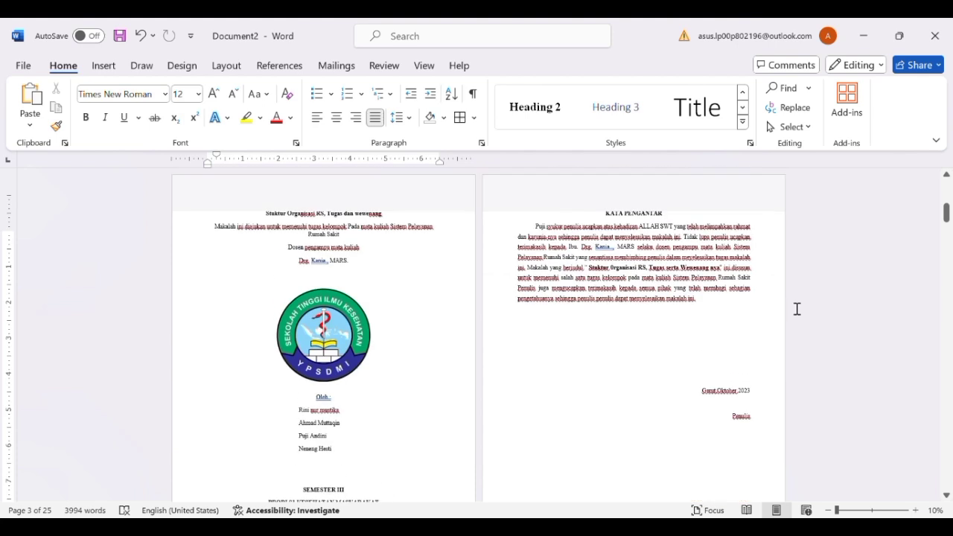
scroll(797, 308, "down", 3)
scroll(580, 242, "up", 2)
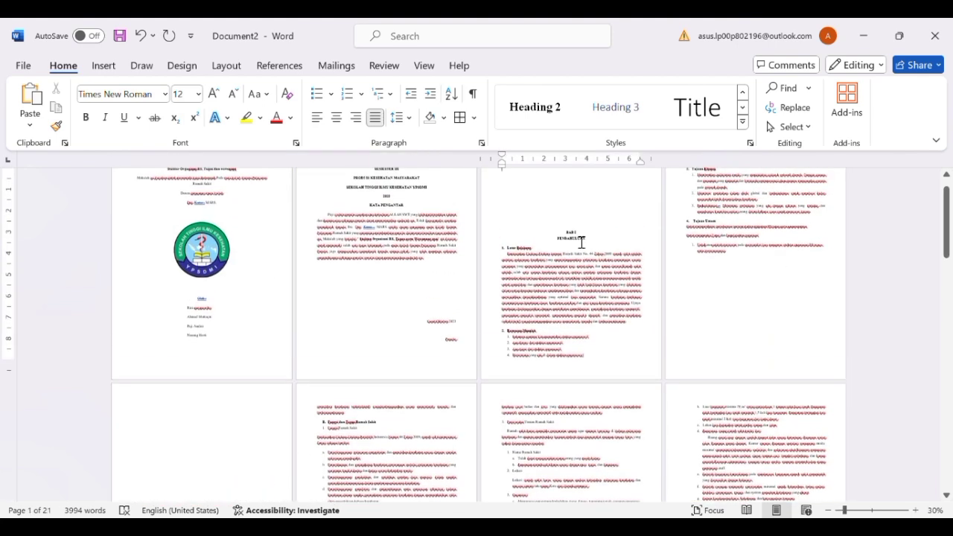
left_click(578, 237)
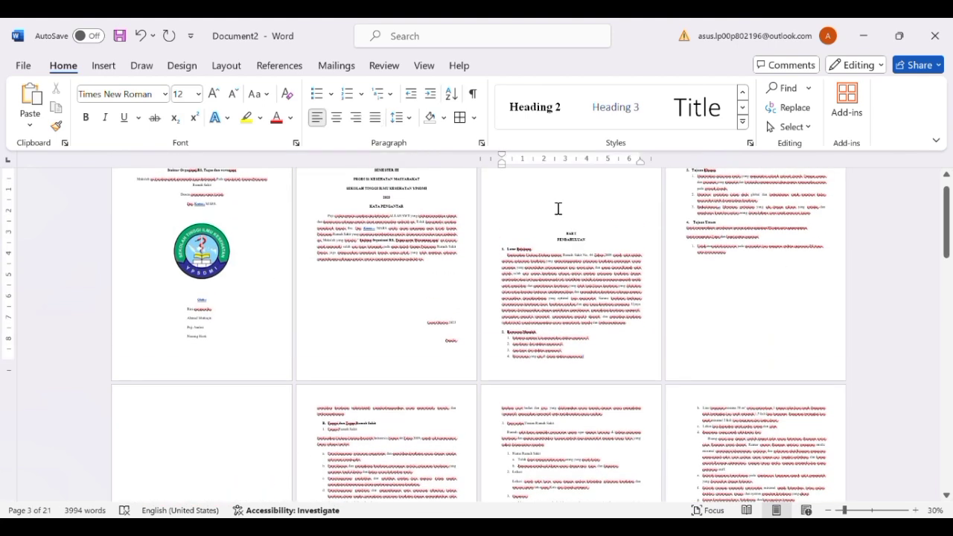
key("ctrl+a")
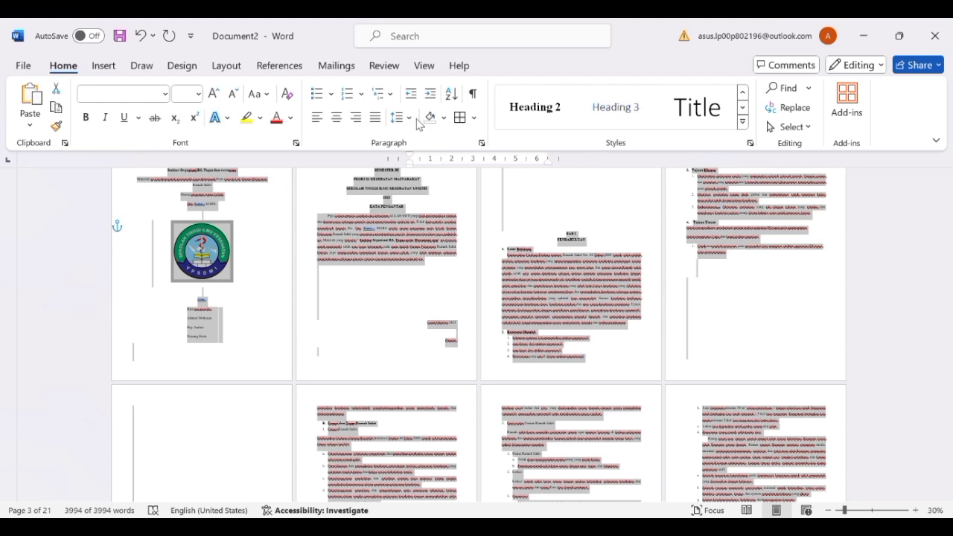
left_click(409, 117)
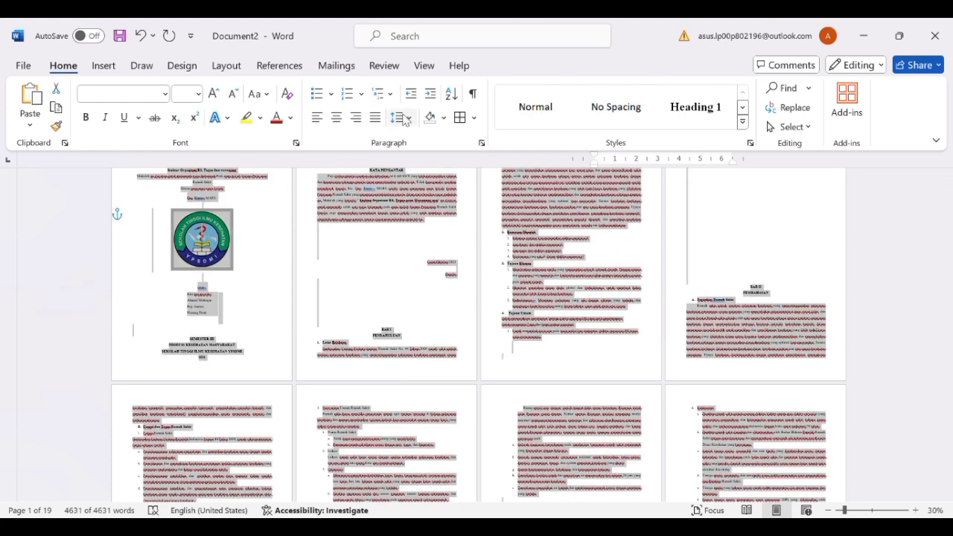
left_click(434, 178)
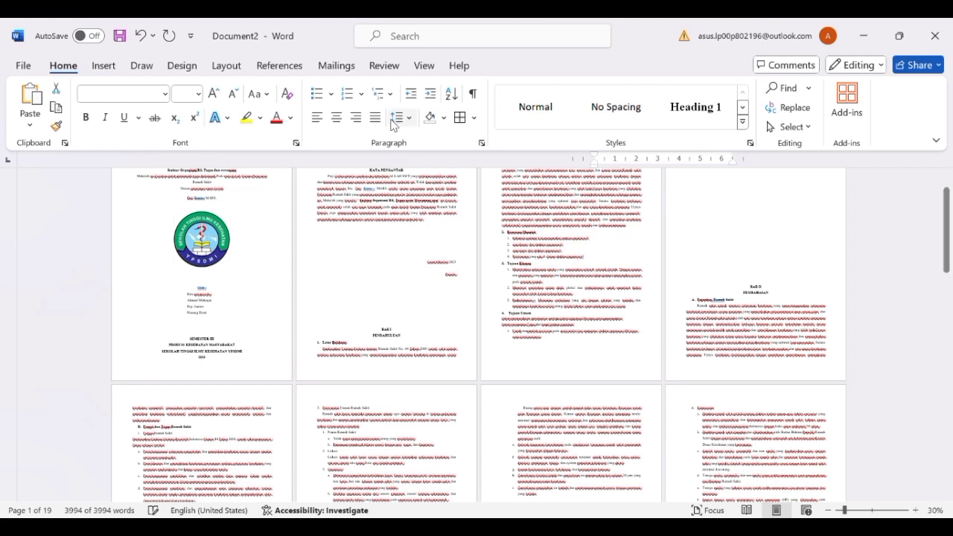
- Set the spacing after paragraphs to 0 pt for the entire document
left_click(228, 66)
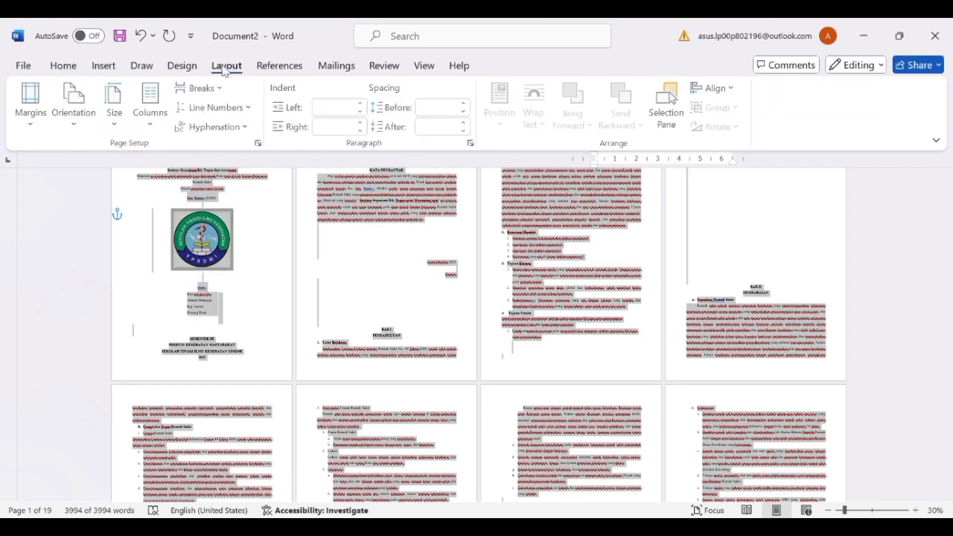
left_click(445, 134)
type("0")
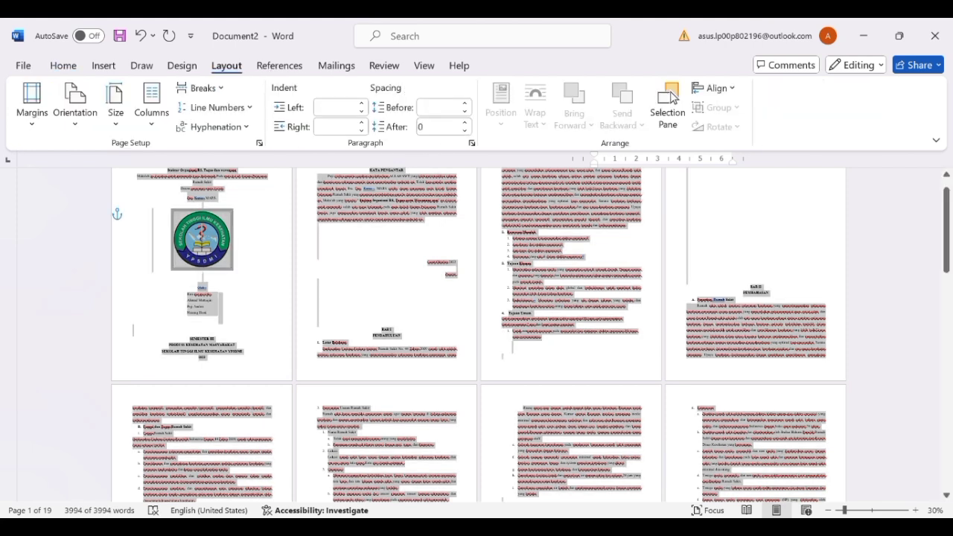
- Insert blank lines above the "BAB I PENDAHULUAN" title so the chapter starts on a new page
left_click(443, 194)
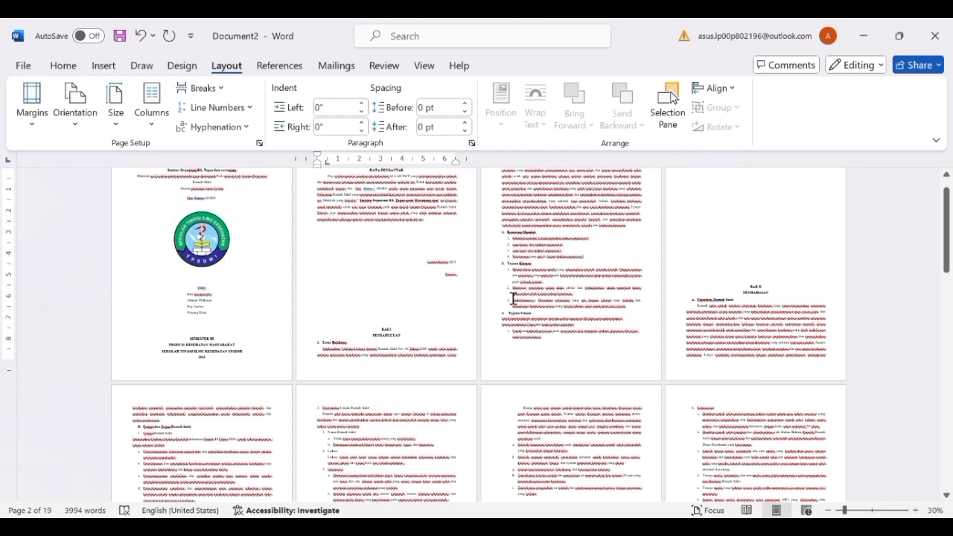
key("Return")
key("Return")
key("Return")
key("Return")
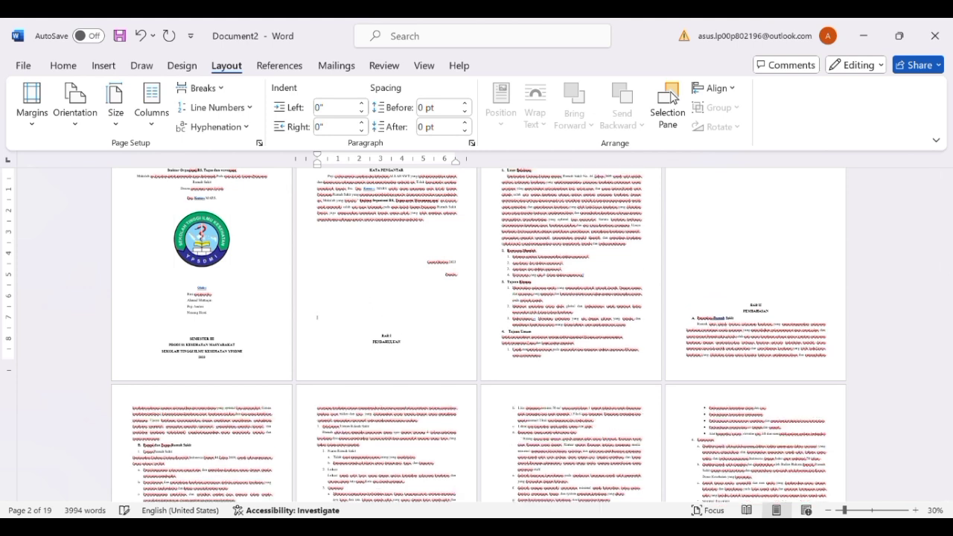
scroll(593, 308, "up", 7, "ctrl")
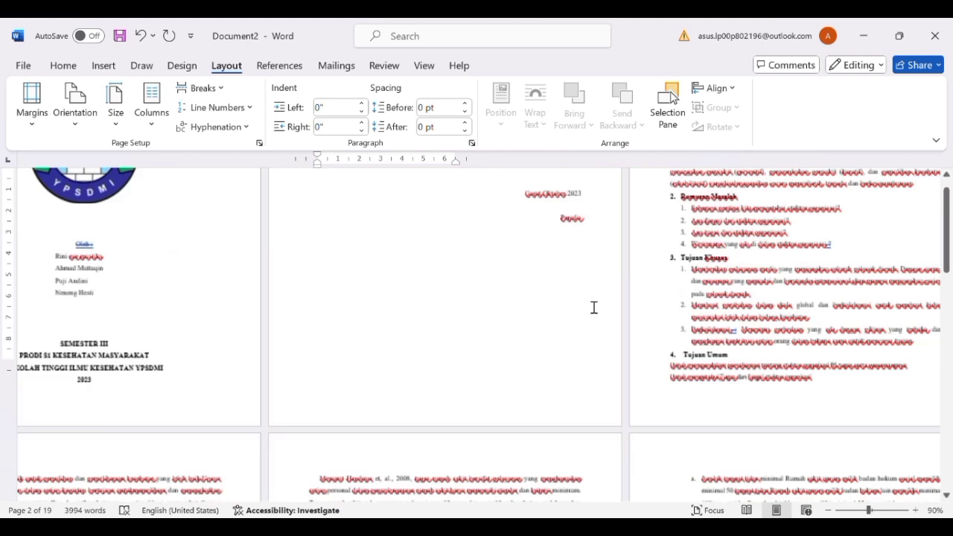
scroll(557, 349, "down", 1)
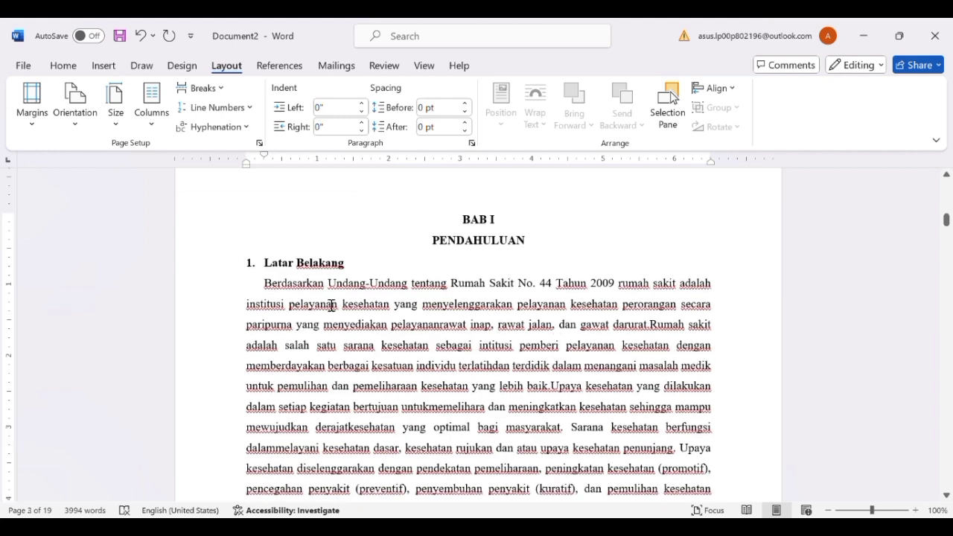
- Examine the BAB I layout from "Latar Belakang" through "Rumusan Masalah" to "Tujuan Khusus"
key("Down")
key("Down")
key("Down")
key("Down")
key("Down")
key("Down")
key("Down")
key("Down")
key("Down")
key("Down")
key("Down")
key("Down")
key("Down")
key("Down")
key("Down")
key("Down")
key("Down")
key("Down")
key("Down")
key("Down")
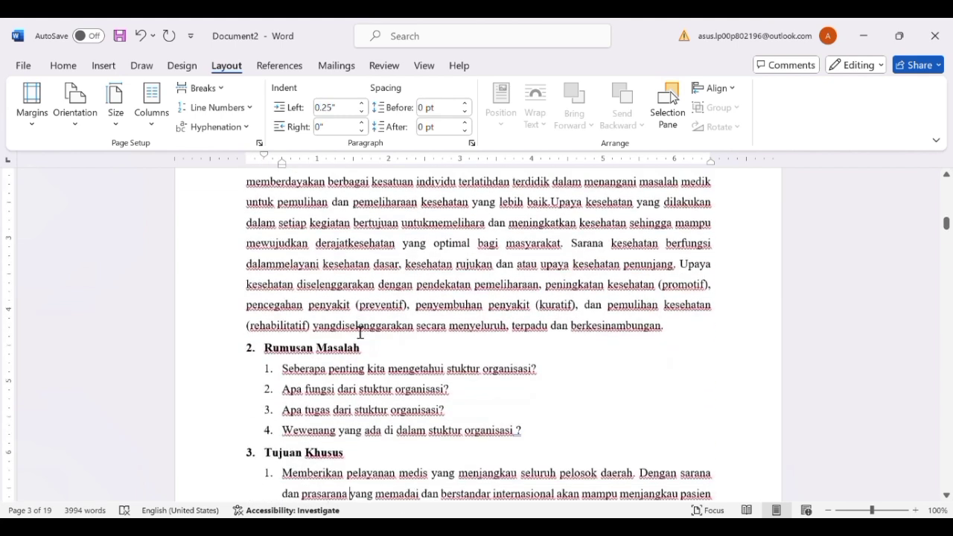
- Check the "Tujuan Umum" list at the page transition, then review BAB I back up to "Latar Belakang"
key("Down")
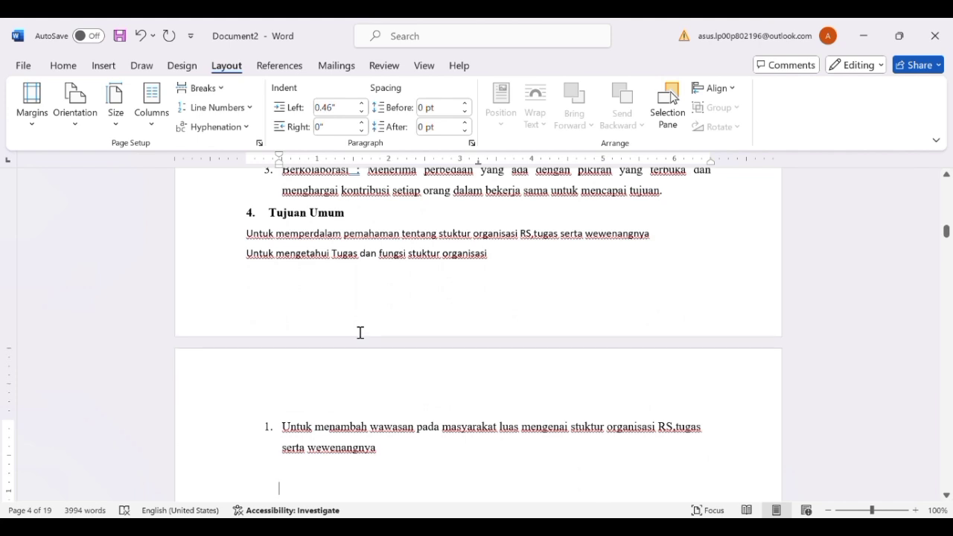
key("Up")
key("Up")
key("Up")
key("Up")
key("Up")
key("Up")
key("Up")
key("Up")
key("Up")
key("Up")
key("Up")
key("Up")
key("Up")
key("Up")
key("Up")
key("Up")
key("Up")
key("Up")
key("Up")
key("Up")
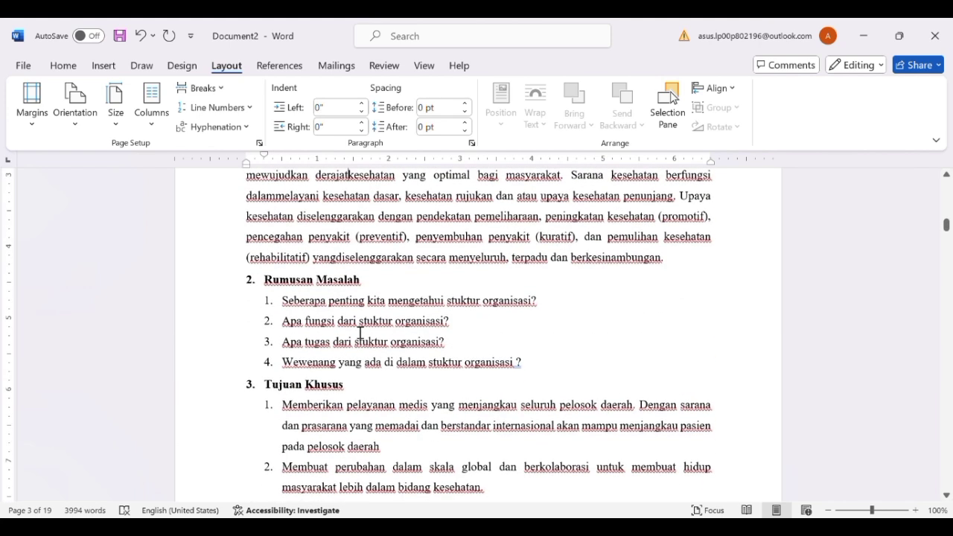
key("Up")
key("Up")
key("Up")
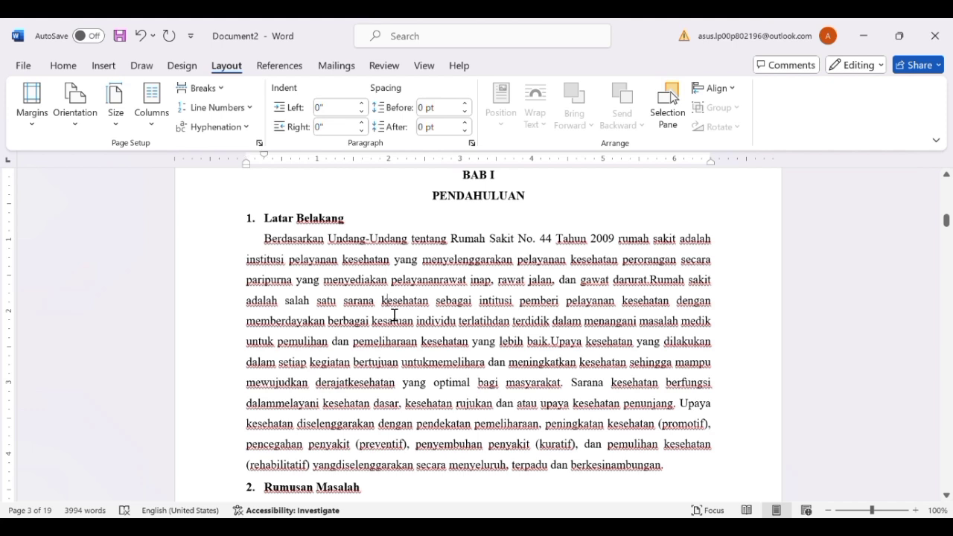
- Examine the layout from "Latar Belakang" through the start of the second chapter to "Fungsi dan Tugas Rumah Sakit"
key("Down")
key("Down")
key("Down")
key("Down")
key("Down")
key("Down")
key("Down")
key("Down")
key("Down")
key("Down")
key("Down")
key("Down")
key("Down")
key("Down")
key("Down")
key("Down")
key("Down")
key("Down")
key("Down")
key("Down")
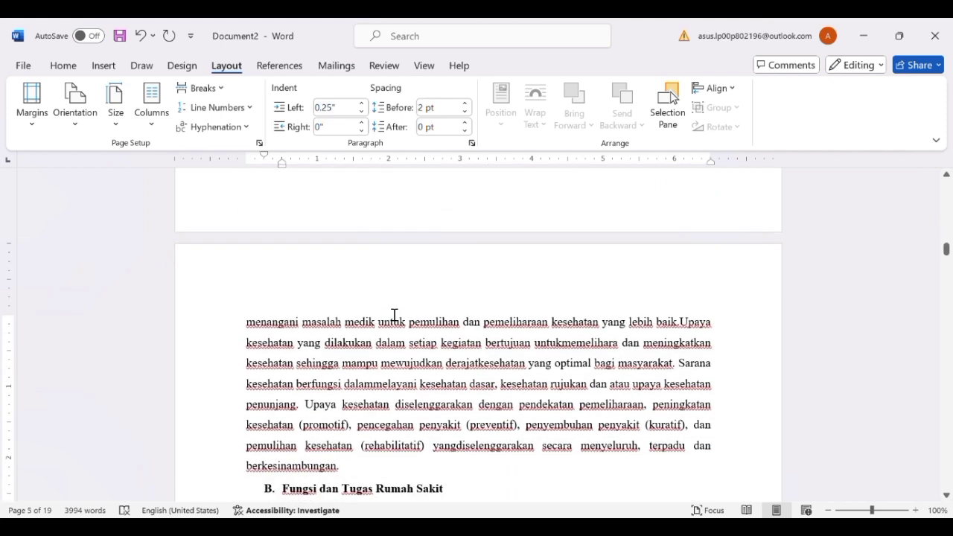
- Insert blank lines above the second chapter's title on page 4 so the chapter starts on a new page
scroll(395, 315, "down", 8)
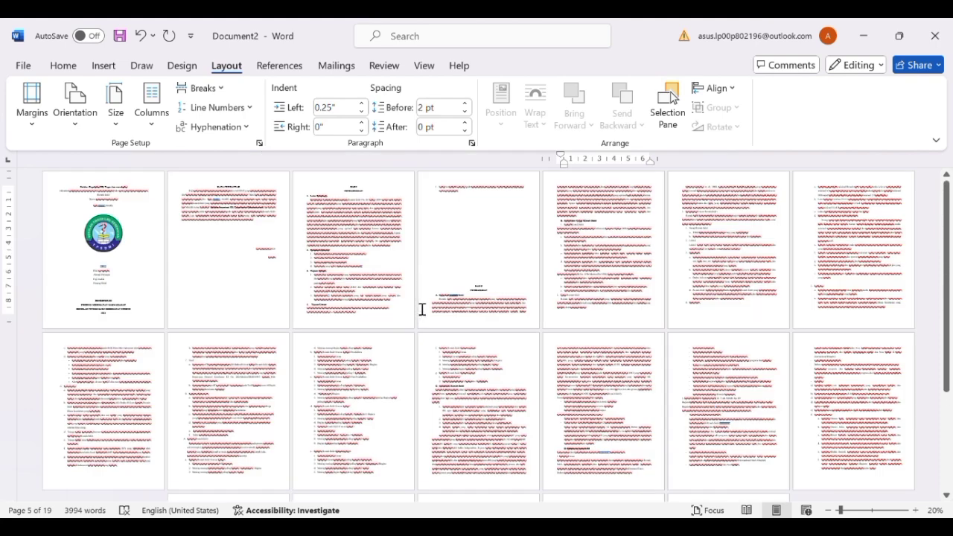
left_click(471, 264)
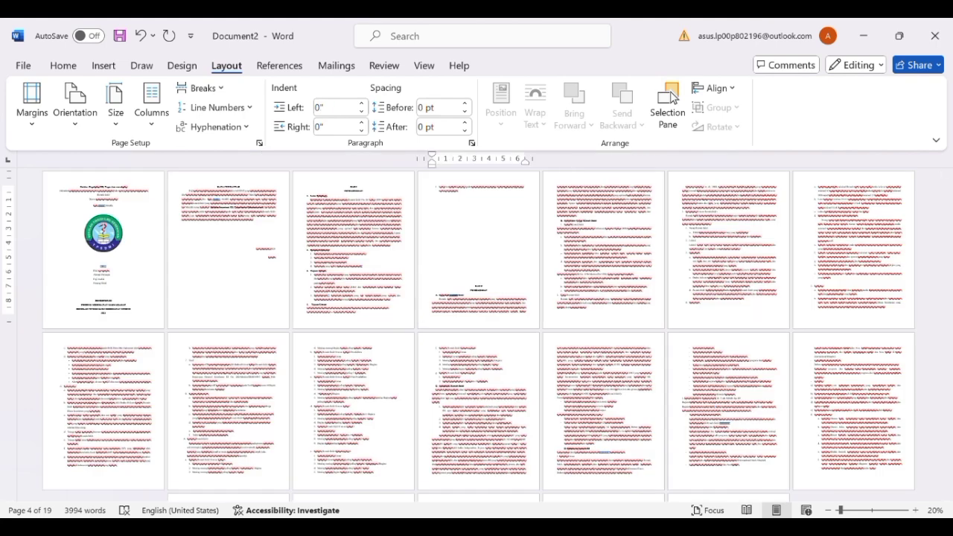
key("Return")
key("Return")
key("Return")
key("Return")
key("Return")
key("Return")
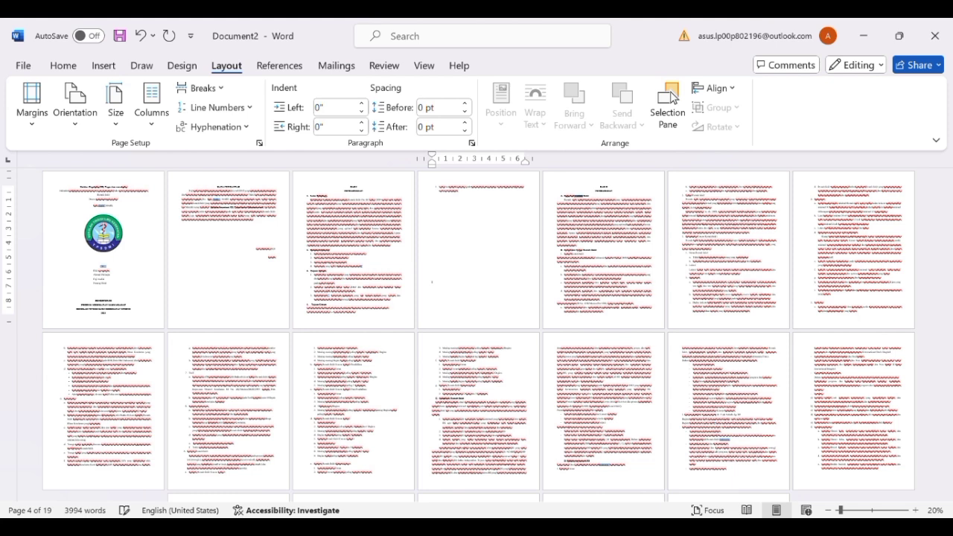
key("BackSpace")
key("BackSpace")
key("Return")
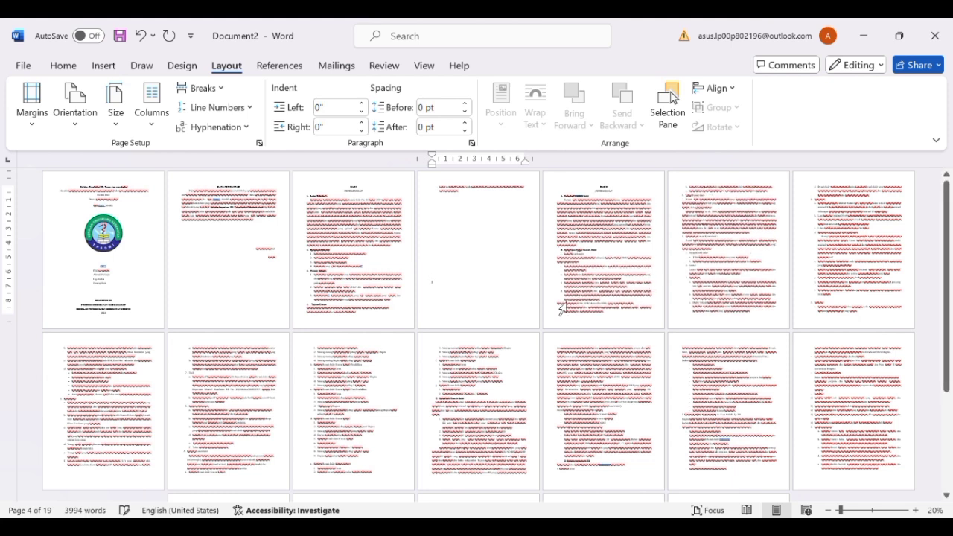